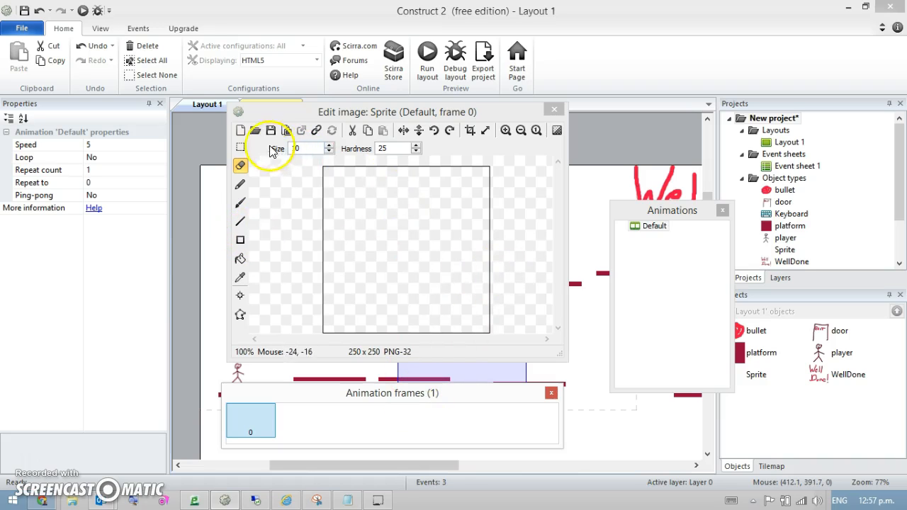
Paint a blue (27, 23, 231) monster face with eyes, a toothed mouth and hair spikes, using the brush at size 10.
click(241, 203)
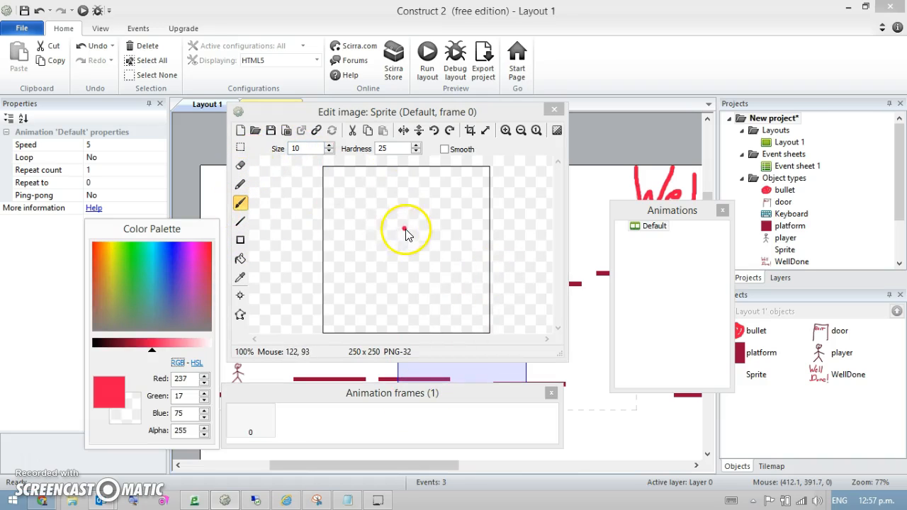
click(187, 256)
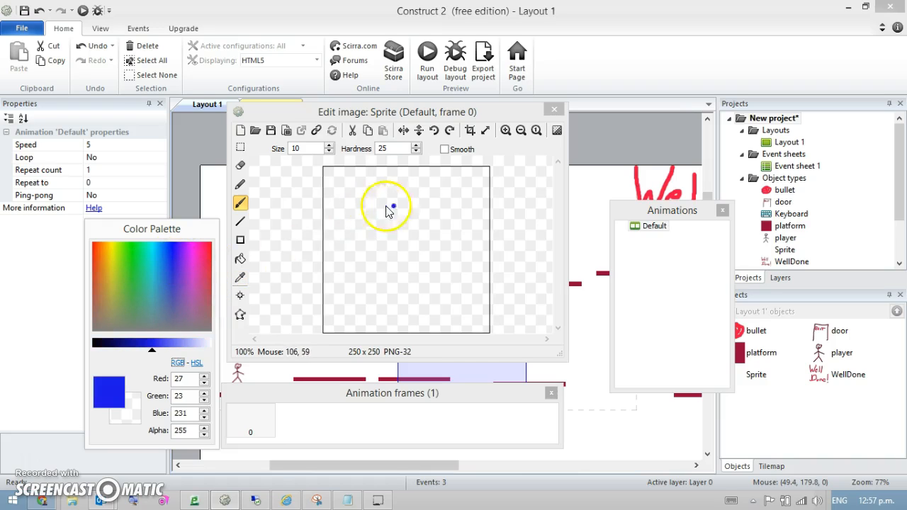
mouse_move(410, 229)
mouse_down()
mouse_move(358, 254)
mouse_move(421, 278)
mouse_move(403, 217)
mouse_move(409, 228)
mouse_up()
click(416, 251)
mouse_move(378, 273)
mouse_down()
mouse_move(385, 289)
mouse_move(425, 273)
mouse_move(397, 264)
mouse_move(392, 276)
mouse_move(388, 264)
mouse_move(407, 282)
mouse_up()
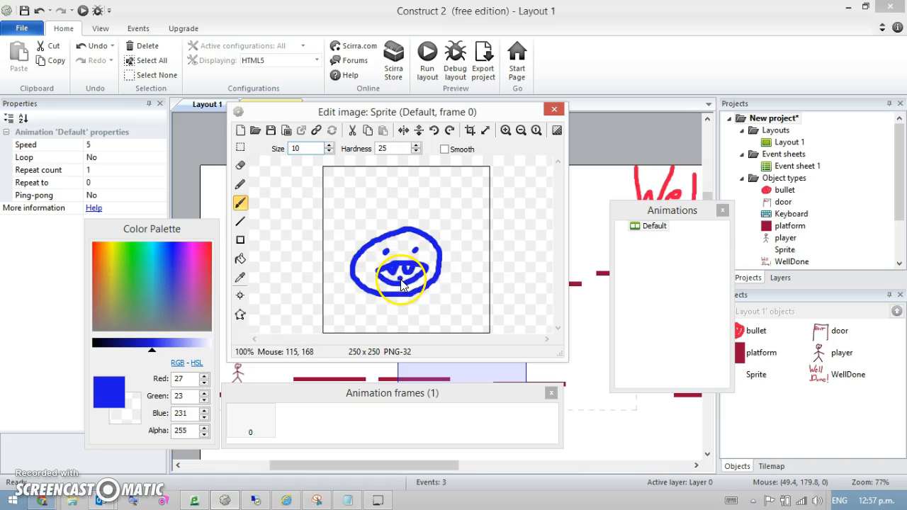
mouse_move(365, 234)
mouse_down()
mouse_move(405, 230)
mouse_move(431, 239)
mouse_up()
click(393, 229)
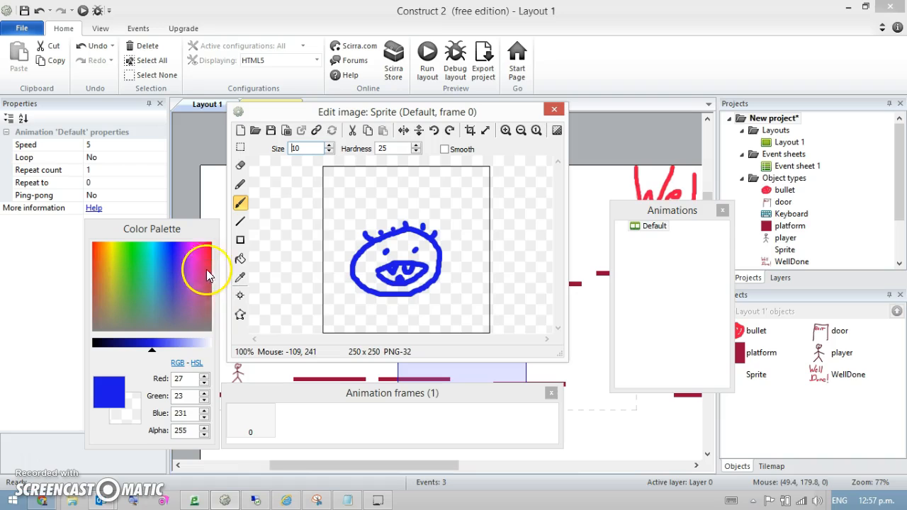
Draw a horizontal red (240, 14, 66) line about 199 px long and 10 thick above the face as a health bar.
click(241, 221)
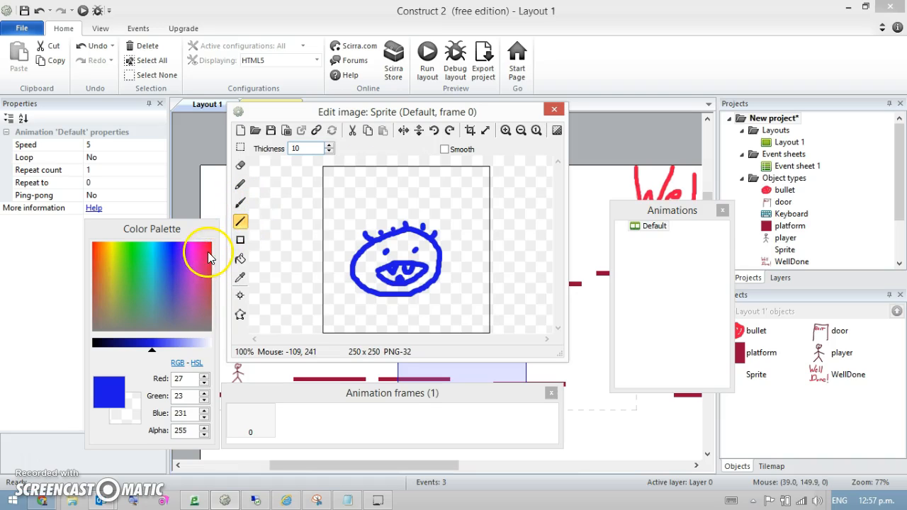
click(209, 258)
drag(340, 179, 472, 185)
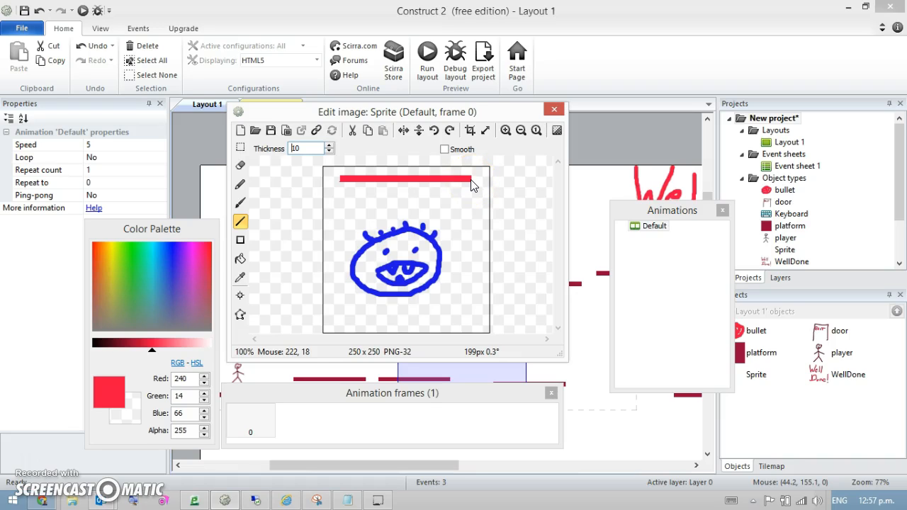
Pull the four collision polygon corners in around the blue face, leaving out the red bar, and close the image editor.
click(241, 316)
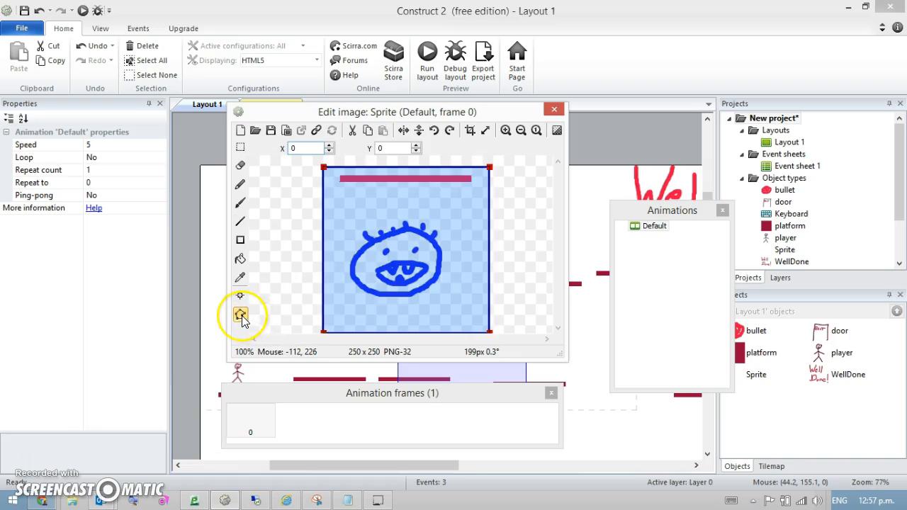
drag(319, 170, 353, 242)
drag(489, 168, 434, 226)
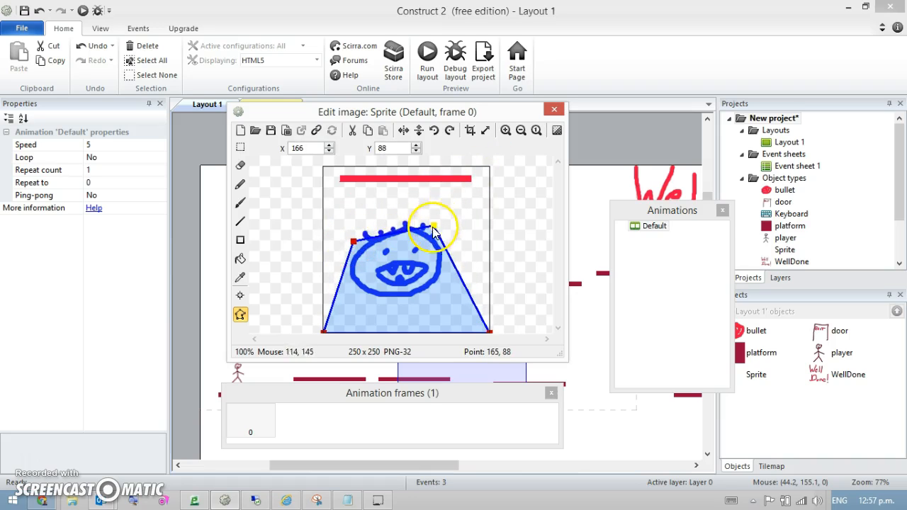
drag(324, 335, 353, 297)
drag(488, 332, 442, 302)
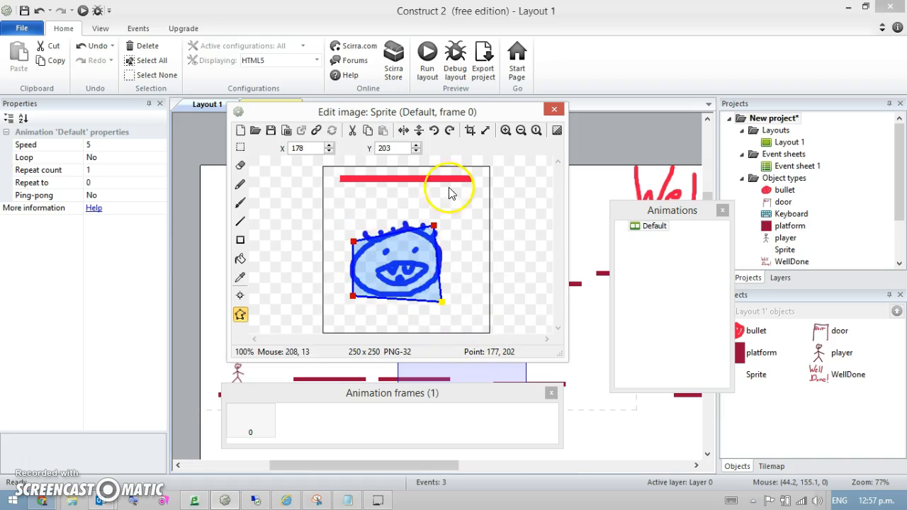
click(554, 109)
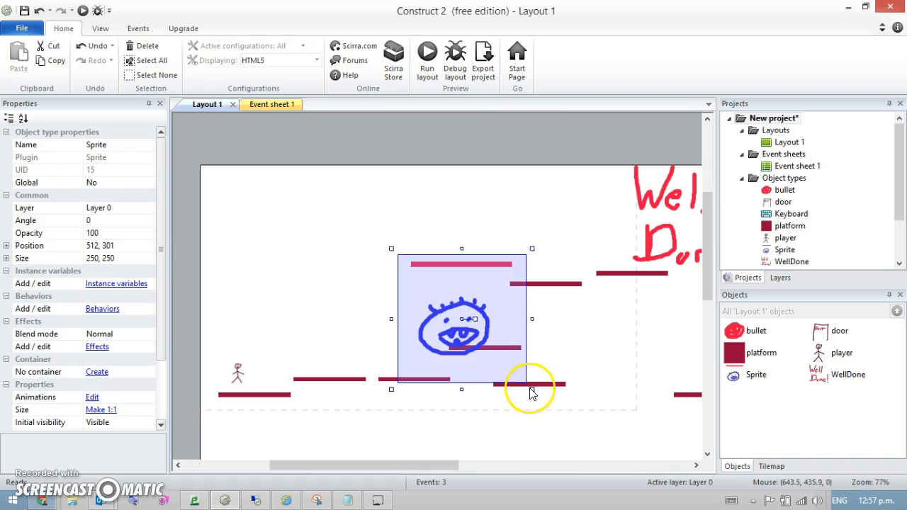
Shrink the monster sprite on the layout to about 77 by 78 and add the Sine behavior to it.
drag(532, 389, 425, 347)
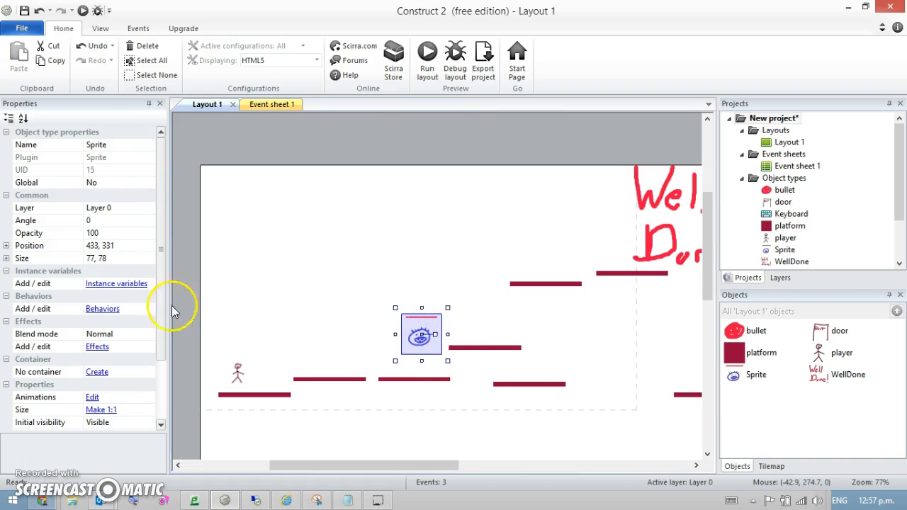
click(121, 310)
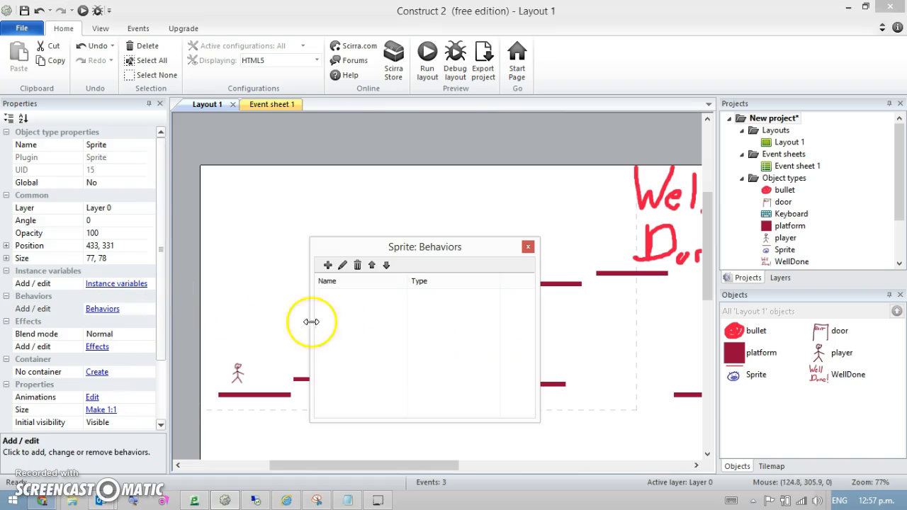
click(326, 266)
drag(567, 303, 563, 391)
click(452, 386)
click(496, 453)
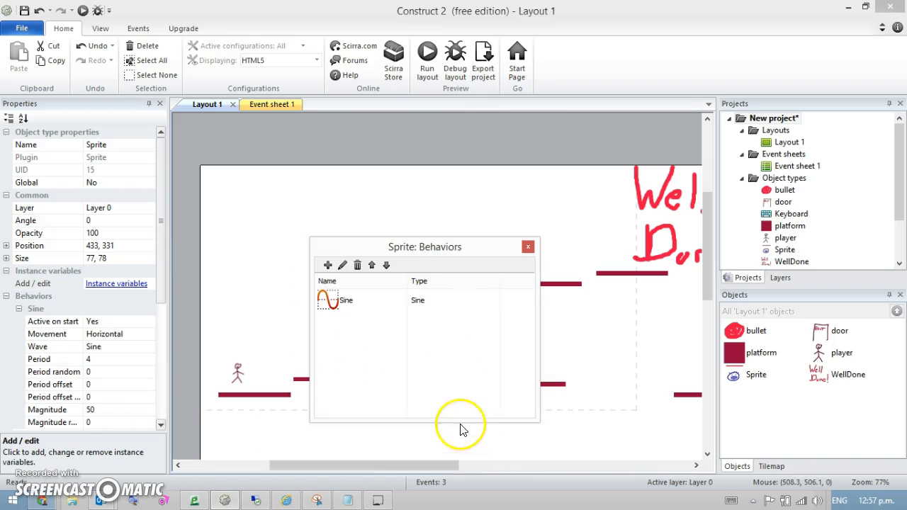
Set the Sine behavior's movement to Vertical and run the layout to preview the monster's motion.
click(140, 336)
click(147, 334)
click(132, 352)
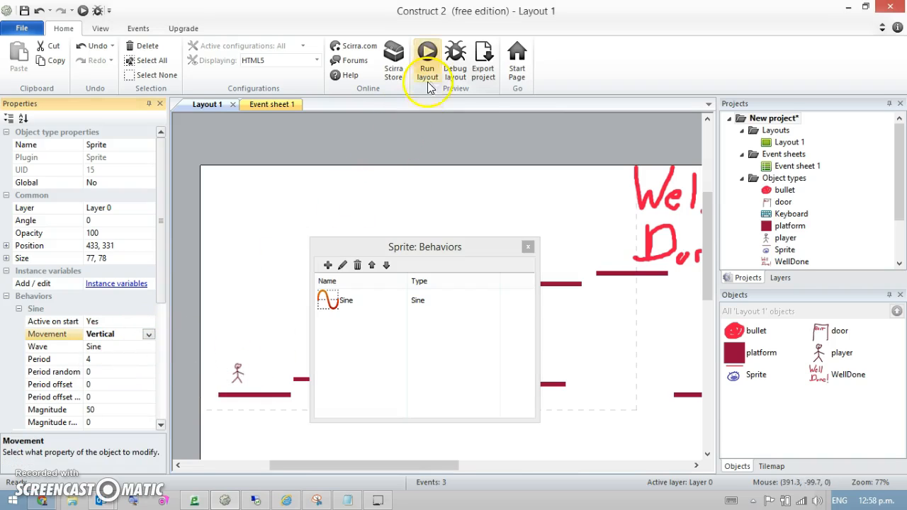
click(528, 246)
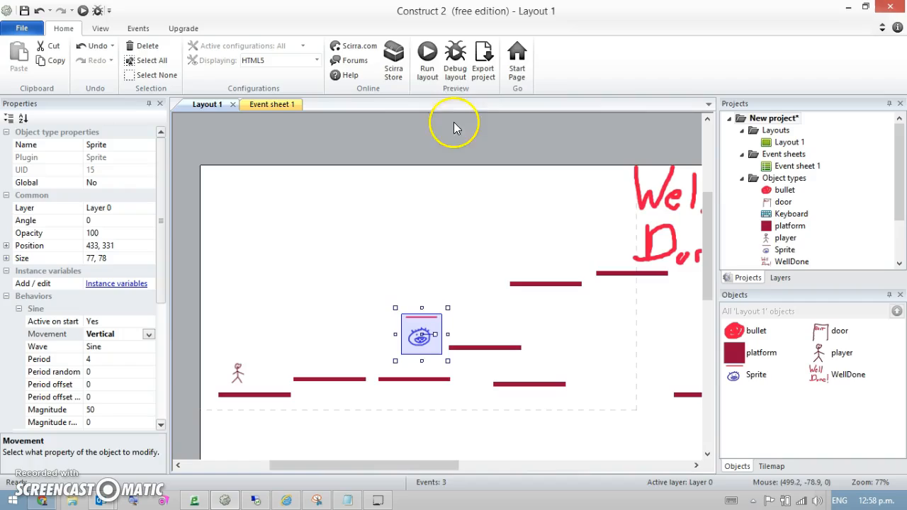
click(426, 71)
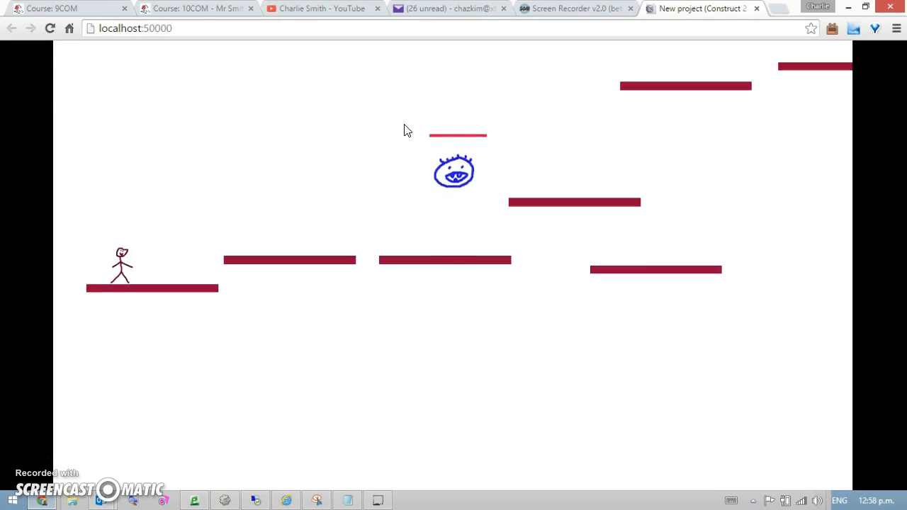
click(848, 7)
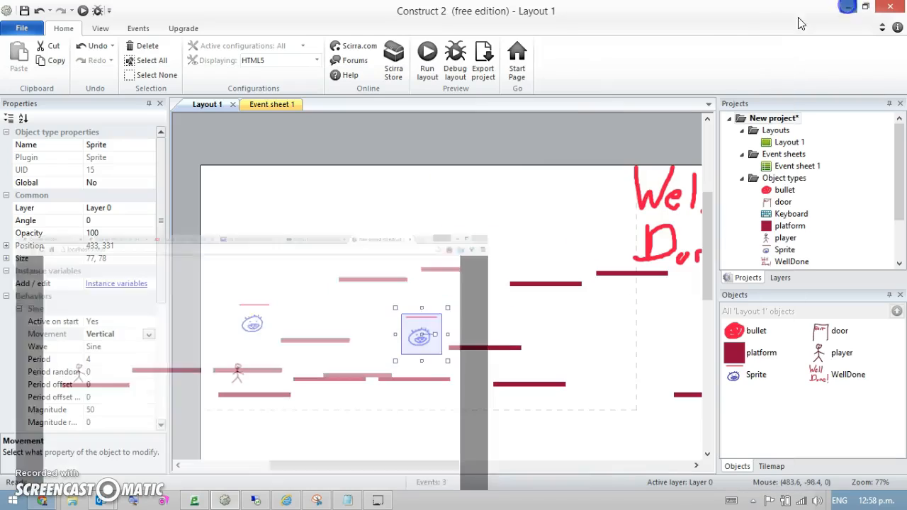
Reopen the monster's image, duplicate animation frame 0, and erase the right end of the red bar in frame 1.
double_click(422, 347)
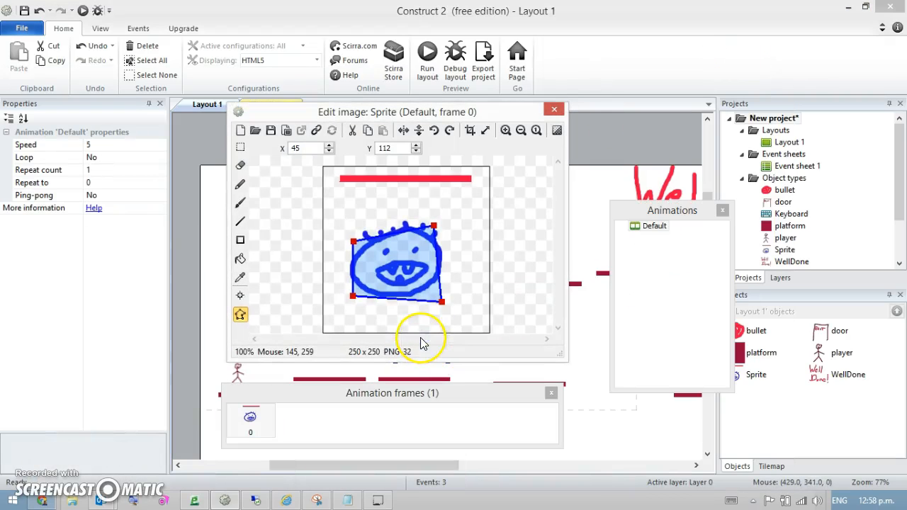
click(258, 433)
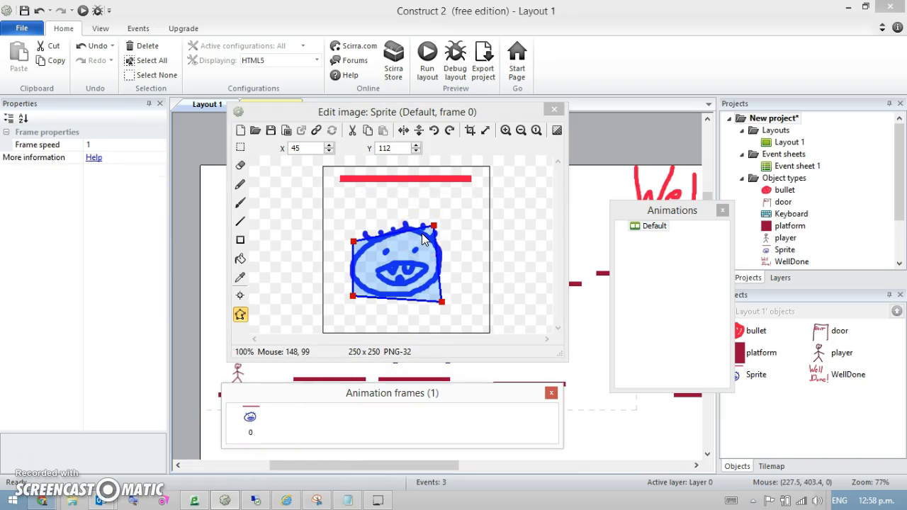
right_click(251, 423)
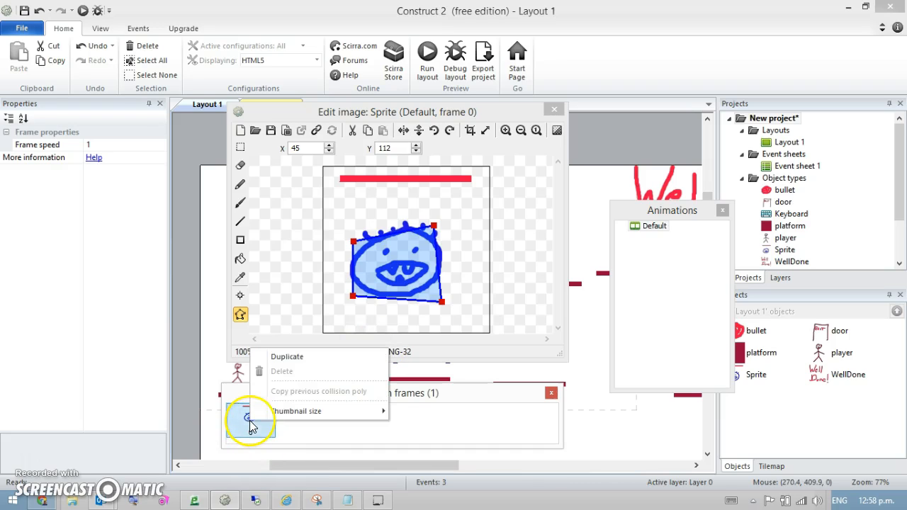
click(293, 358)
click(240, 166)
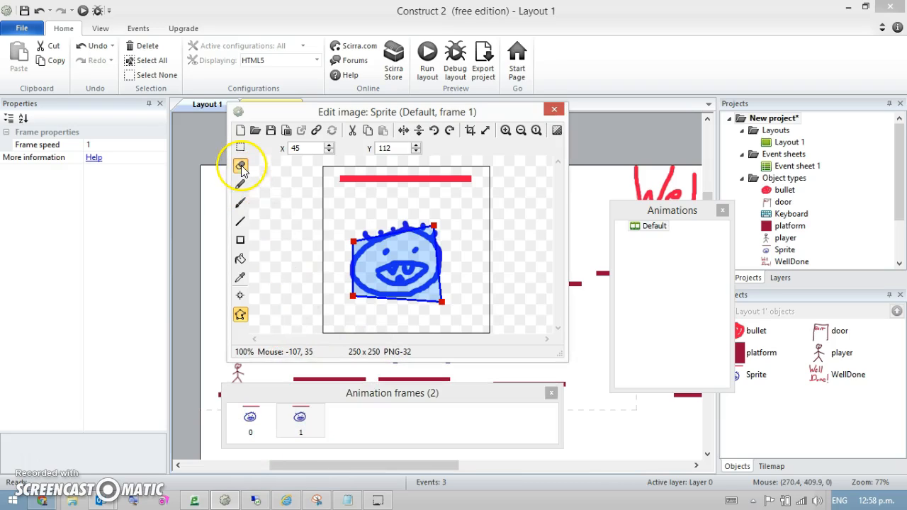
mouse_move(482, 178)
mouse_down()
mouse_move(432, 183)
mouse_move(473, 181)
mouse_up()
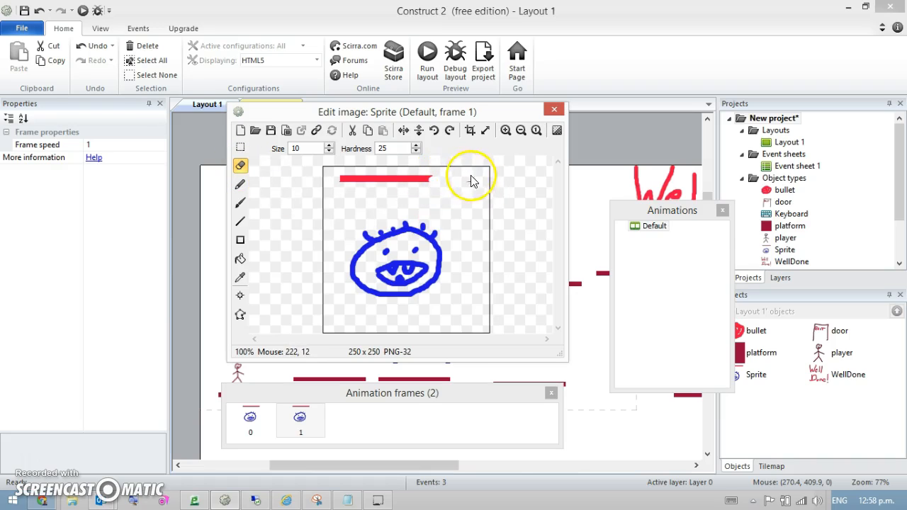
Duplicate animation frame 1 and erase a further piece of the red bar's right end in frame 2.
click(300, 418)
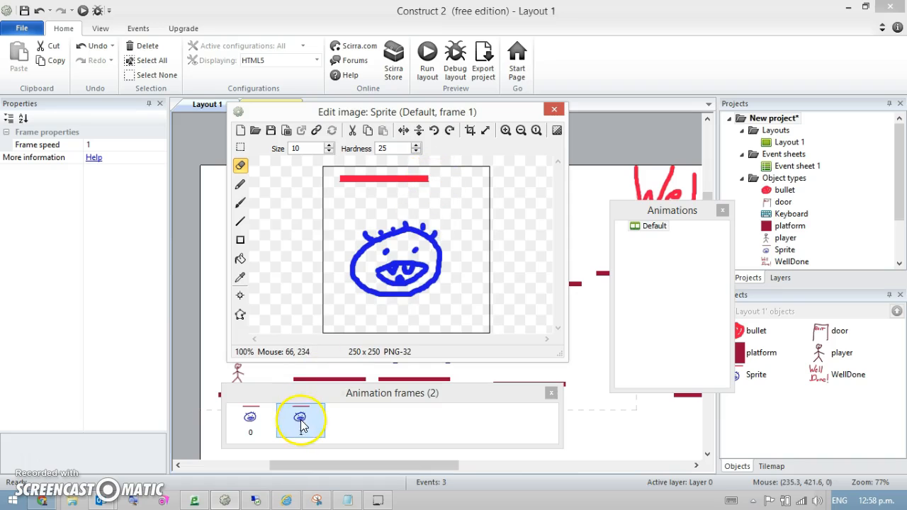
right_click(306, 419)
click(340, 355)
mouse_move(442, 188)
mouse_down()
mouse_move(396, 185)
mouse_move(429, 178)
mouse_move(361, 187)
mouse_move(394, 185)
mouse_move(370, 182)
mouse_move(385, 182)
mouse_up()
Duplicate frames 2 and 3, shortening the red bar in each copy to a small stub in frame 4, and close the editor.
right_click(349, 417)
click(376, 363)
right_click(409, 423)
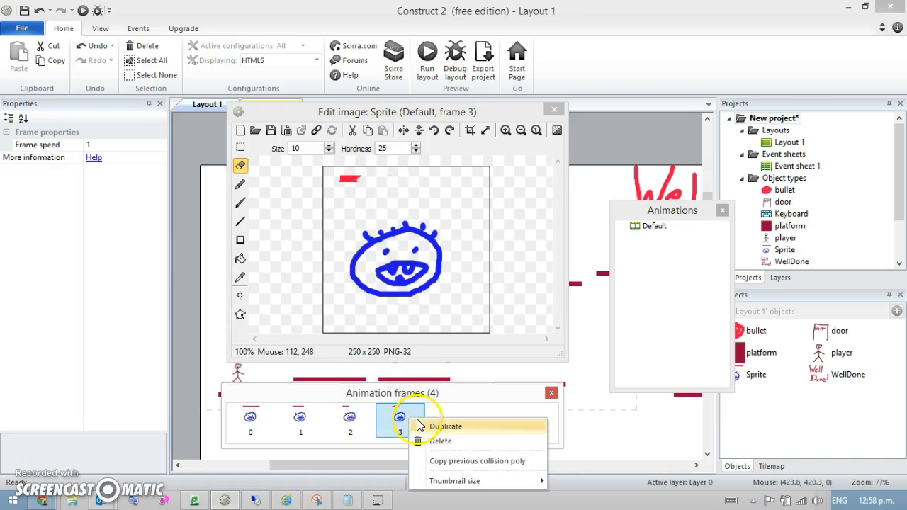
click(425, 369)
mouse_move(357, 182)
mouse_down()
mouse_move(347, 181)
mouse_move(353, 187)
mouse_up()
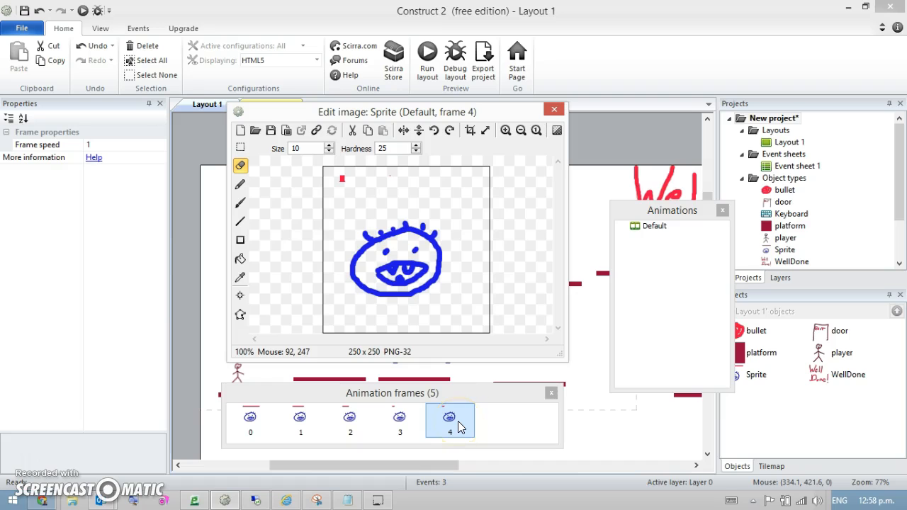
click(556, 111)
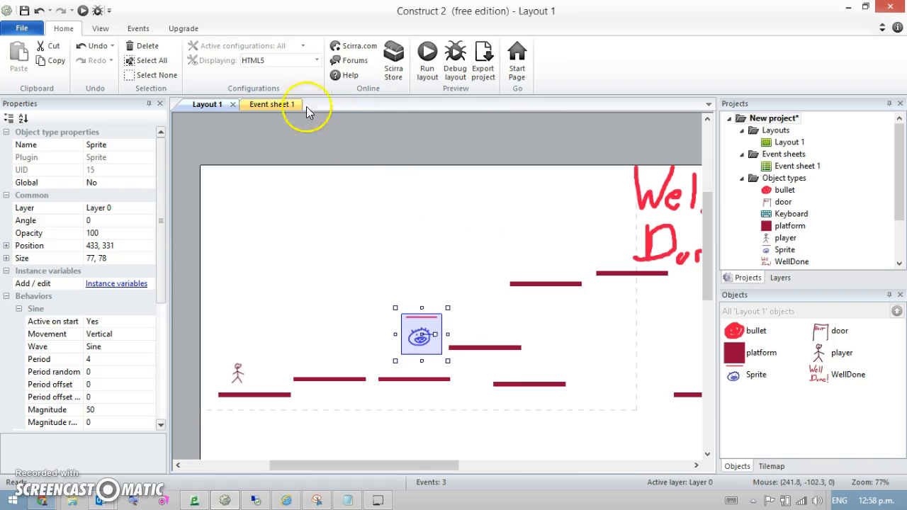
click(278, 104)
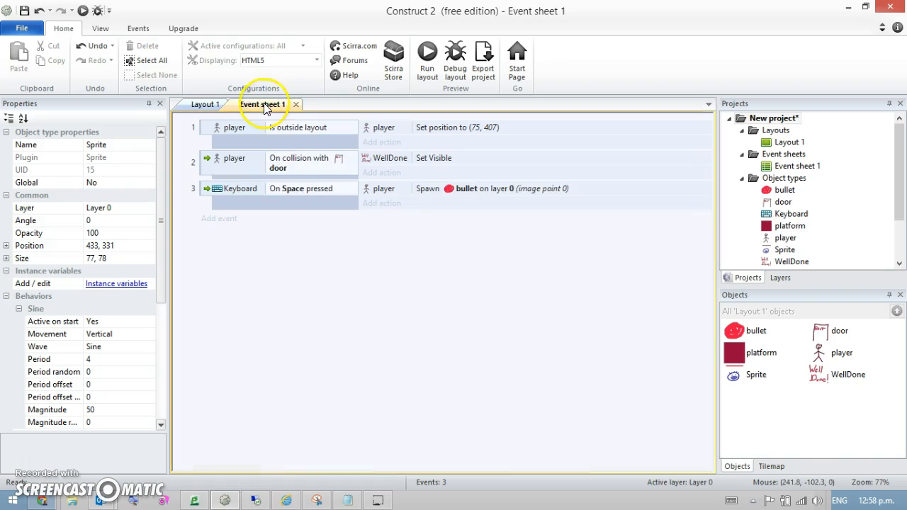
click(226, 219)
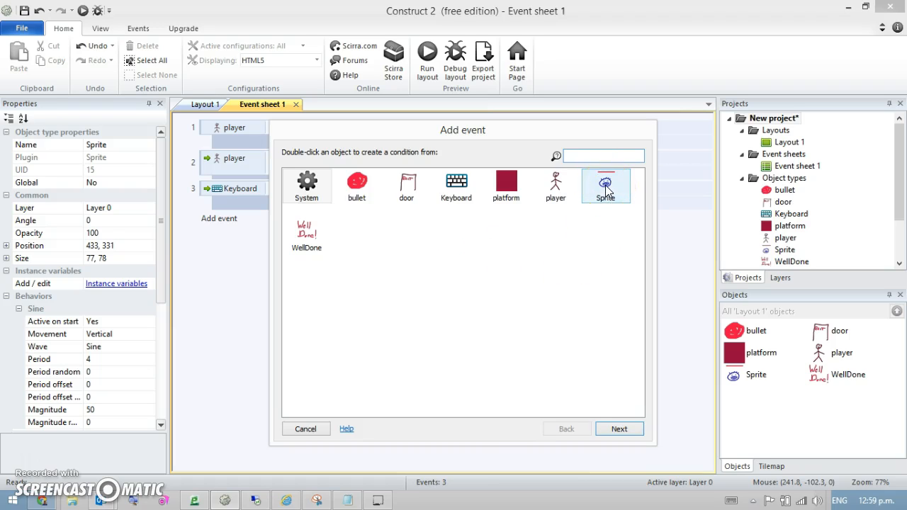
click(307, 429)
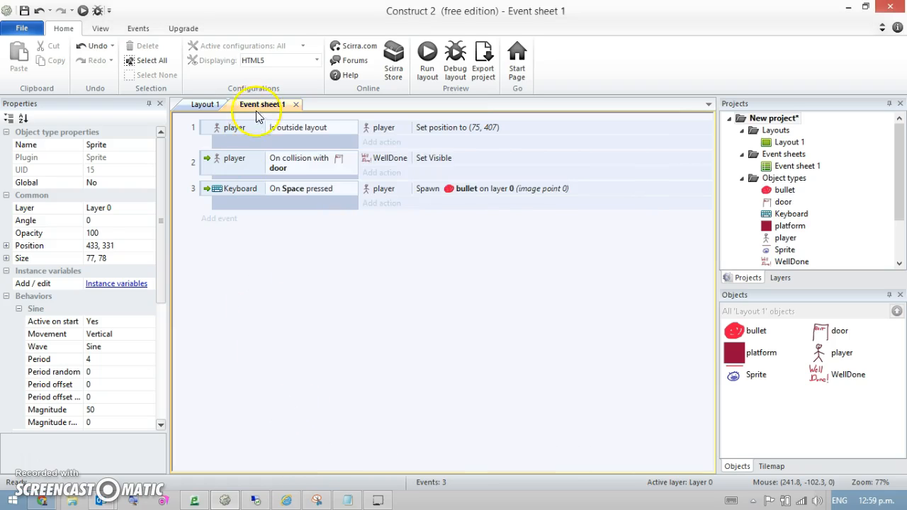
Rename the monster sprite on Layout 1 as mob.
click(203, 104)
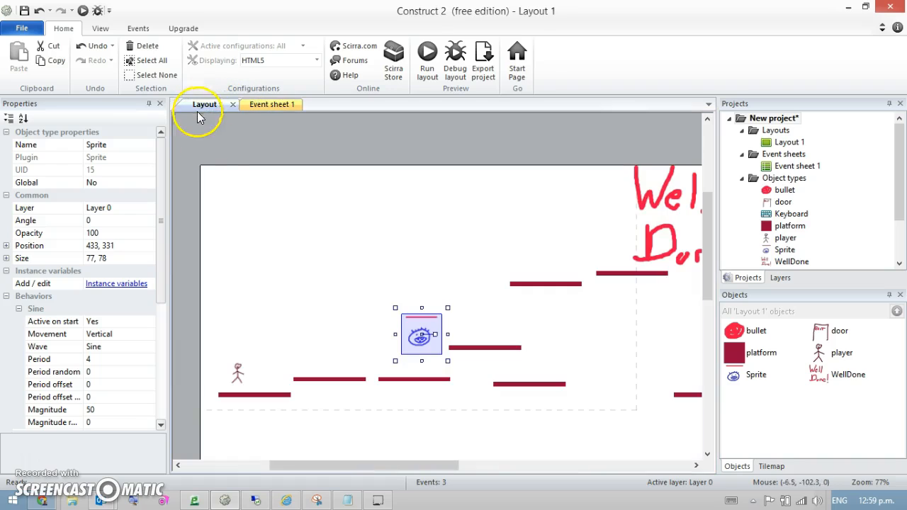
click(118, 146)
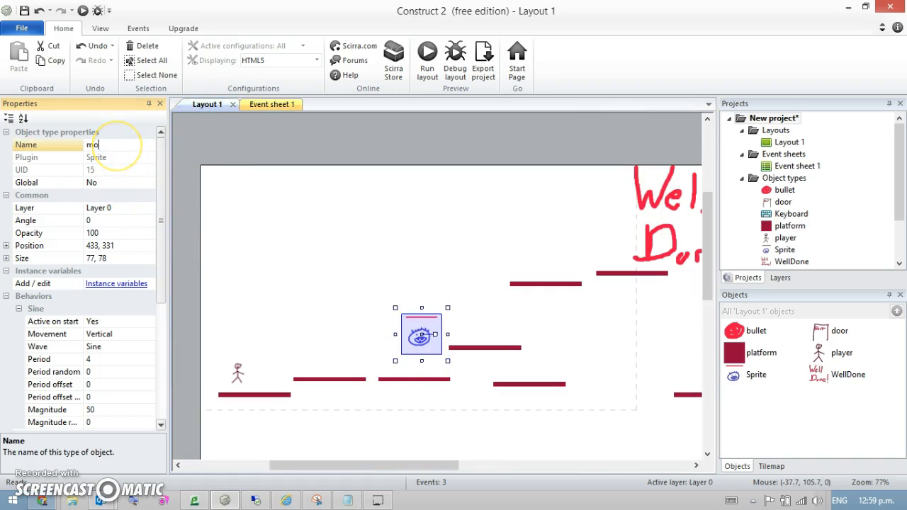
click(352, 276)
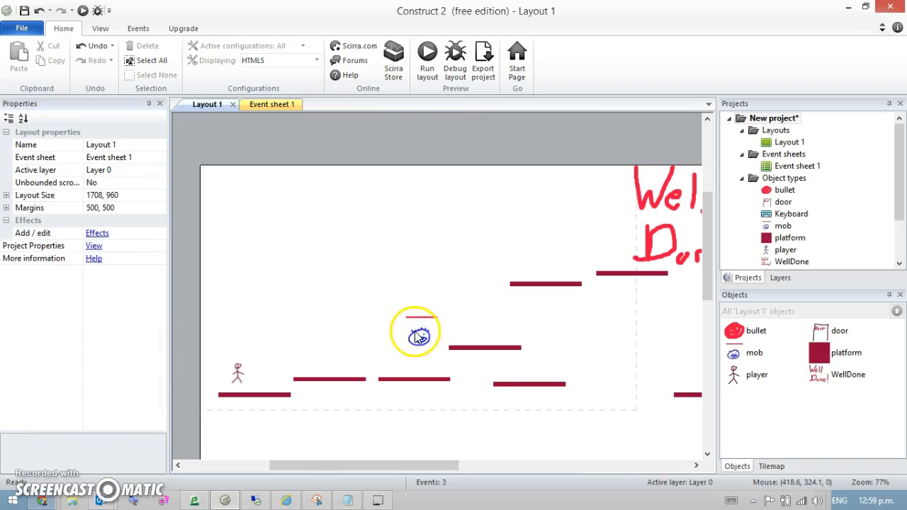
click(415, 331)
Add an event to Event sheet 1 that triggers when mob collides with bullet.
click(271, 104)
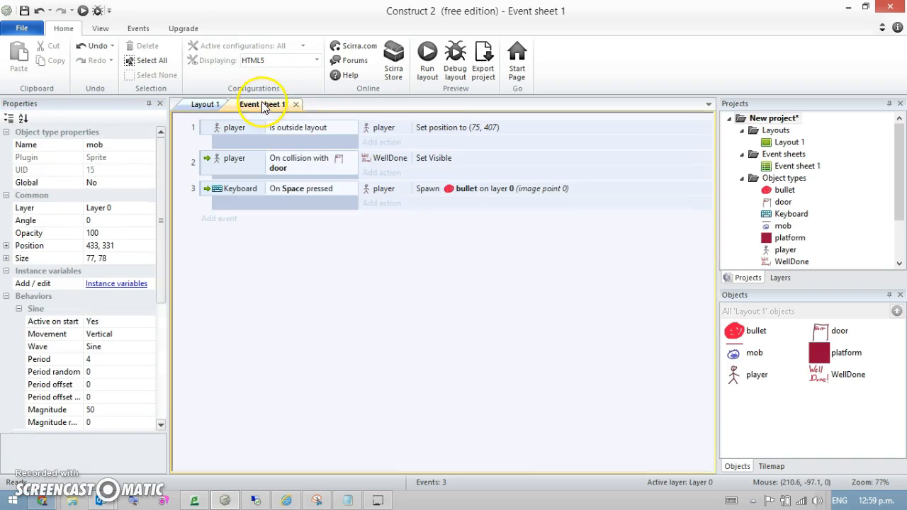
click(220, 220)
double_click(508, 186)
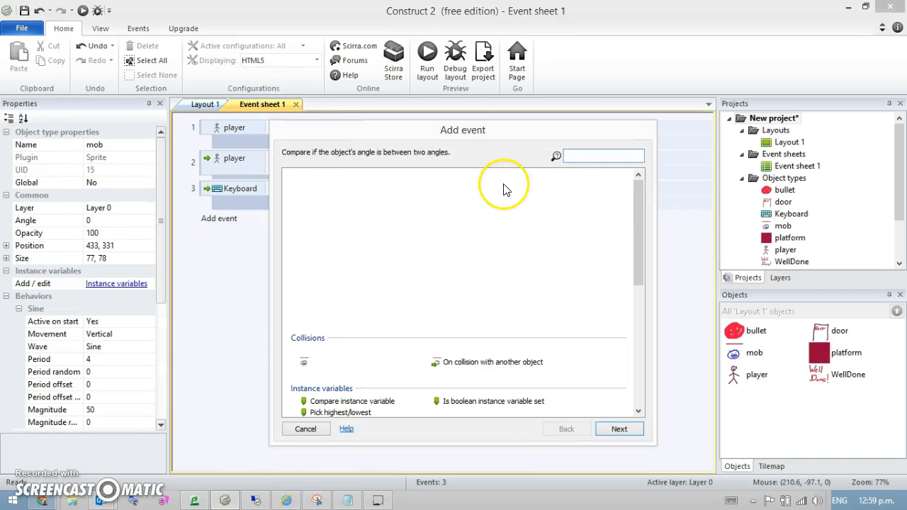
click(496, 362)
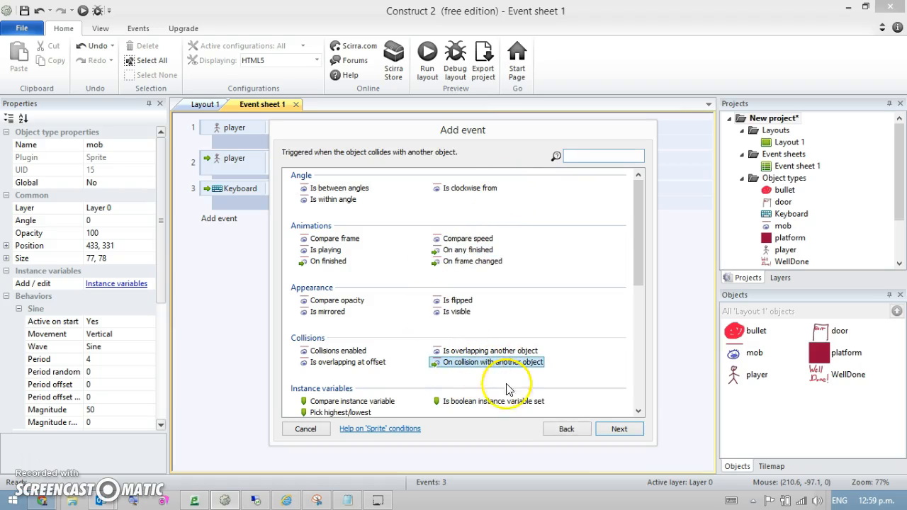
click(610, 430)
click(423, 317)
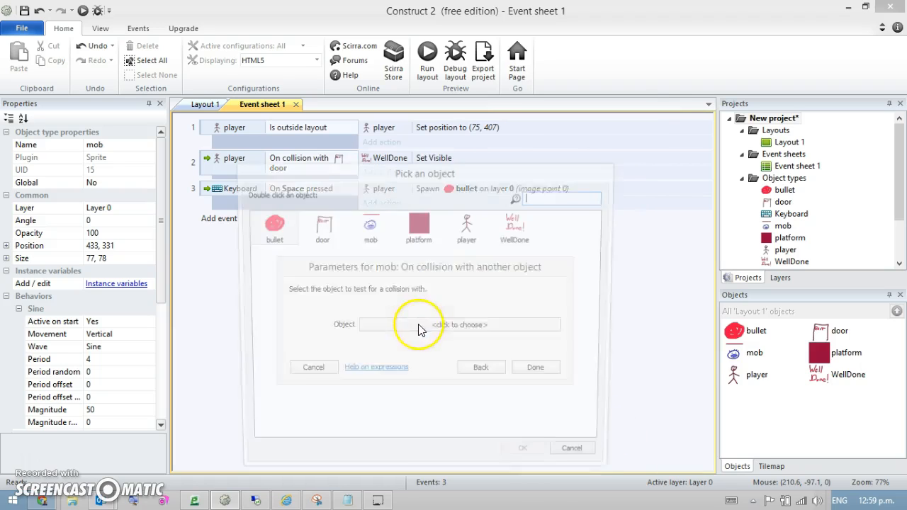
click(289, 241)
click(530, 459)
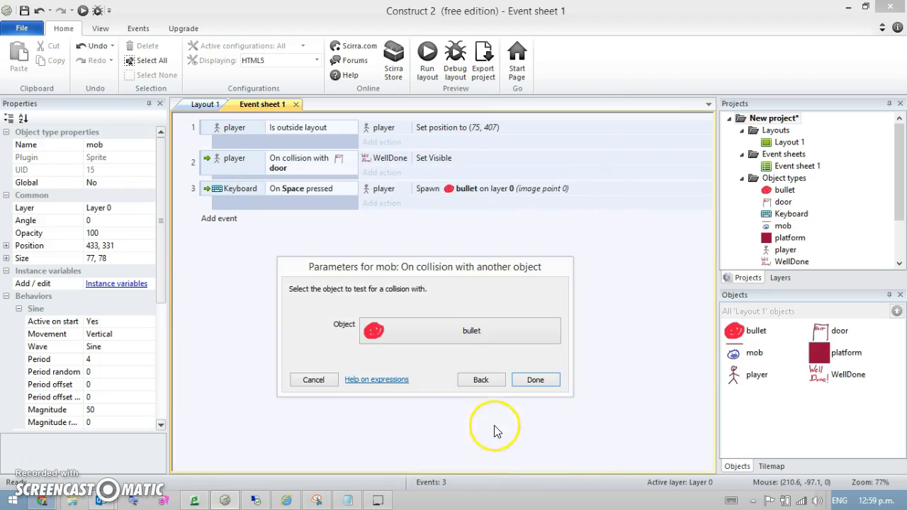
click(535, 380)
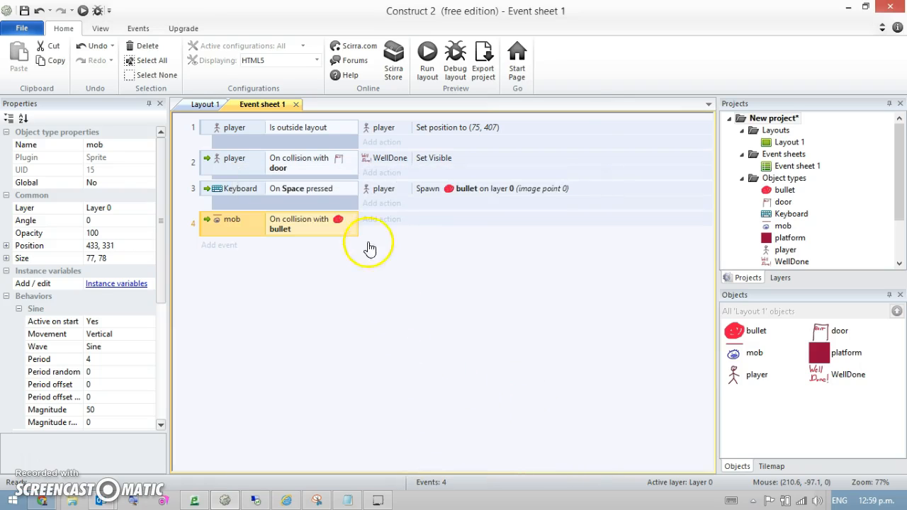
click(384, 221)
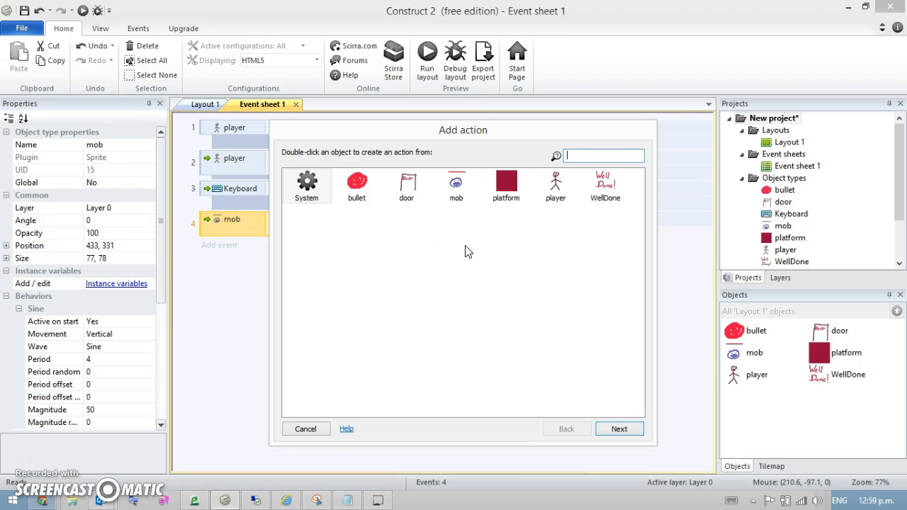
click(310, 430)
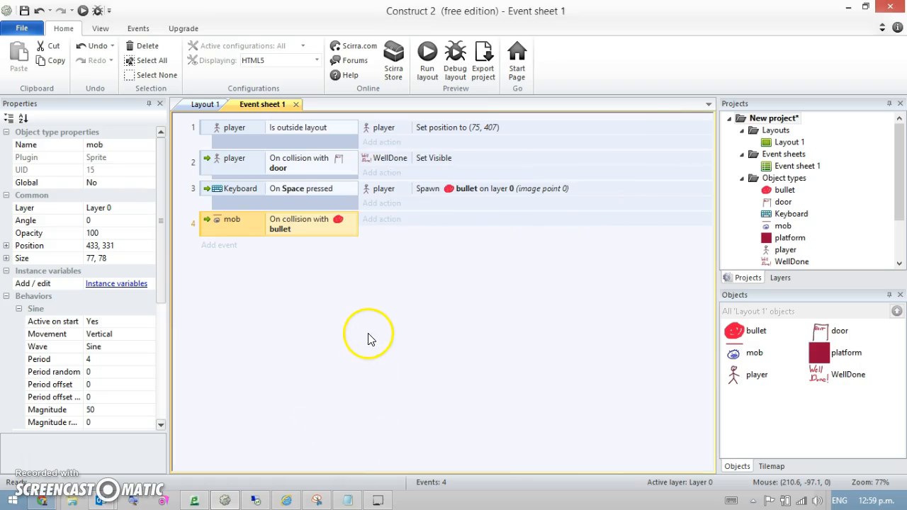
Add a Number instance variable named health with initial value 0 to the mob sprite.
click(206, 105)
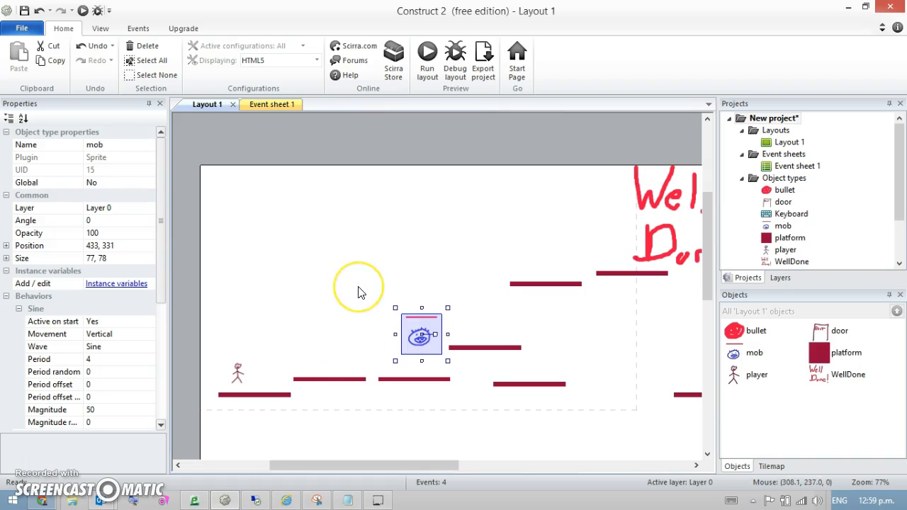
click(131, 284)
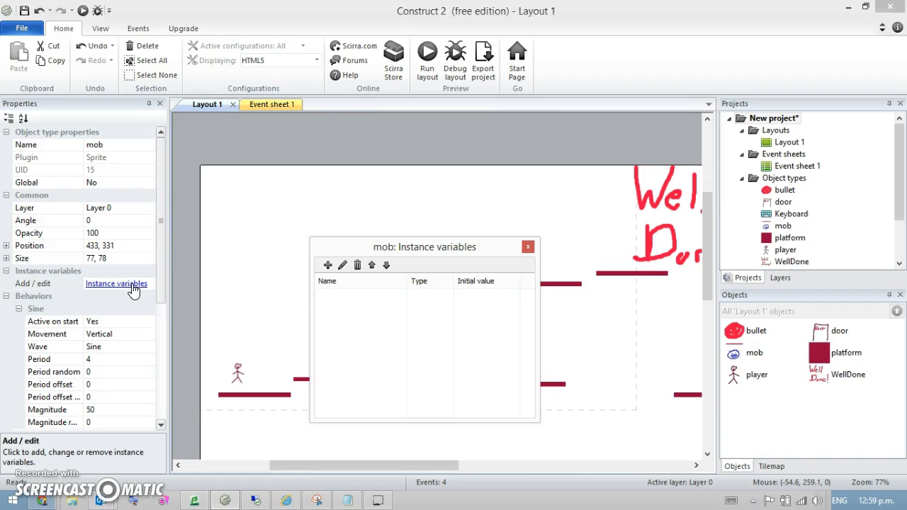
click(325, 264)
text(health)
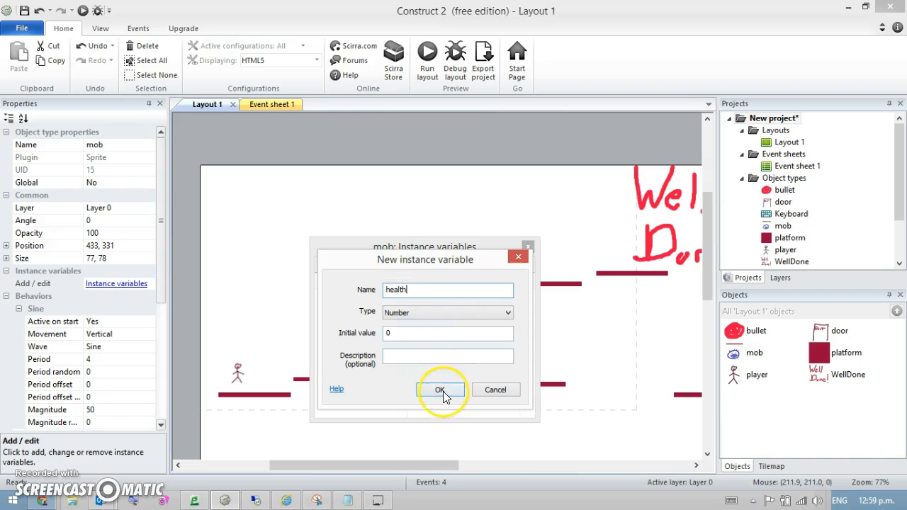
click(441, 391)
click(528, 247)
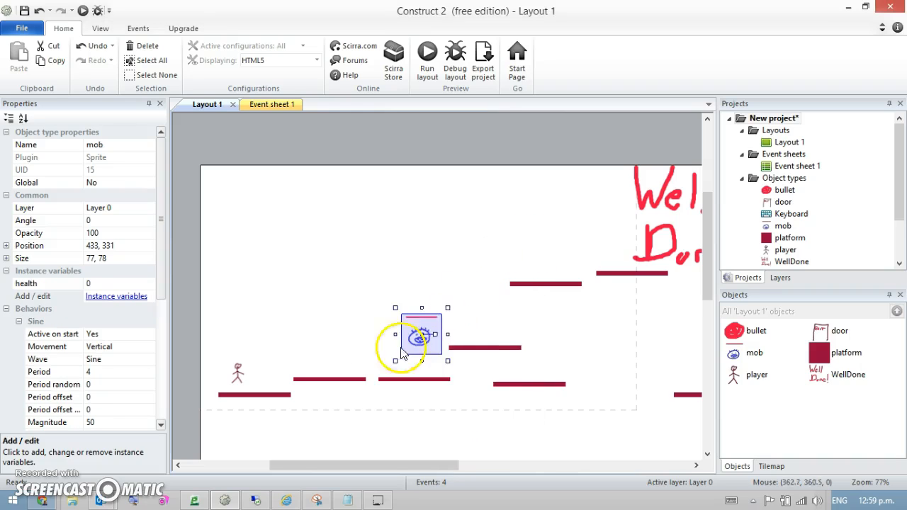
Add a mob action to the bullet collision event that subtracts 1 from health.
click(271, 104)
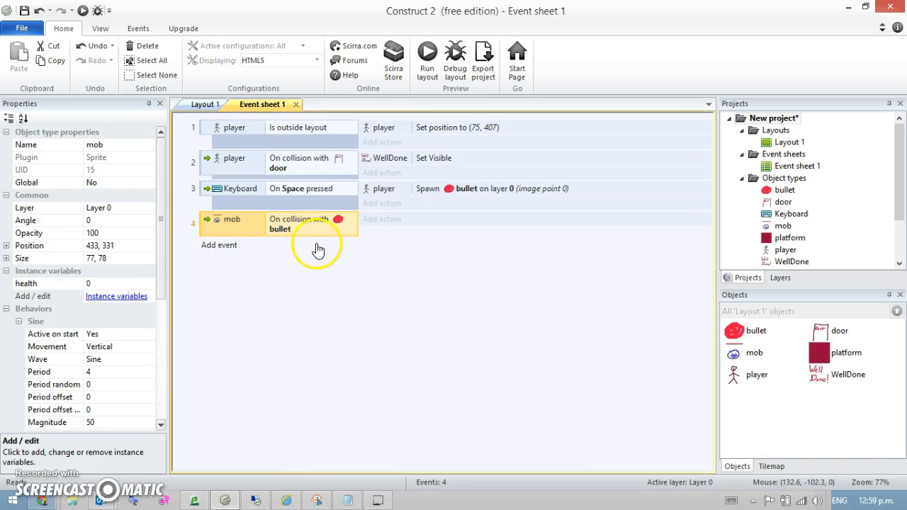
click(376, 222)
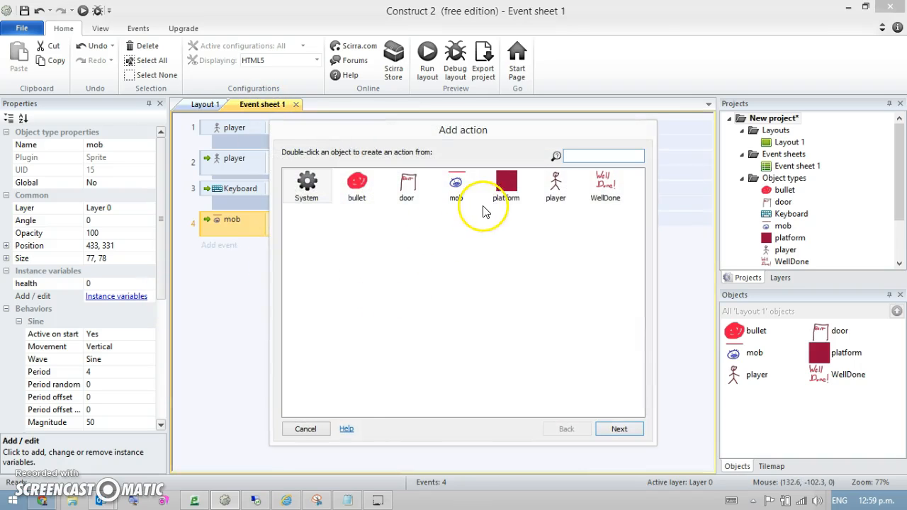
double_click(458, 186)
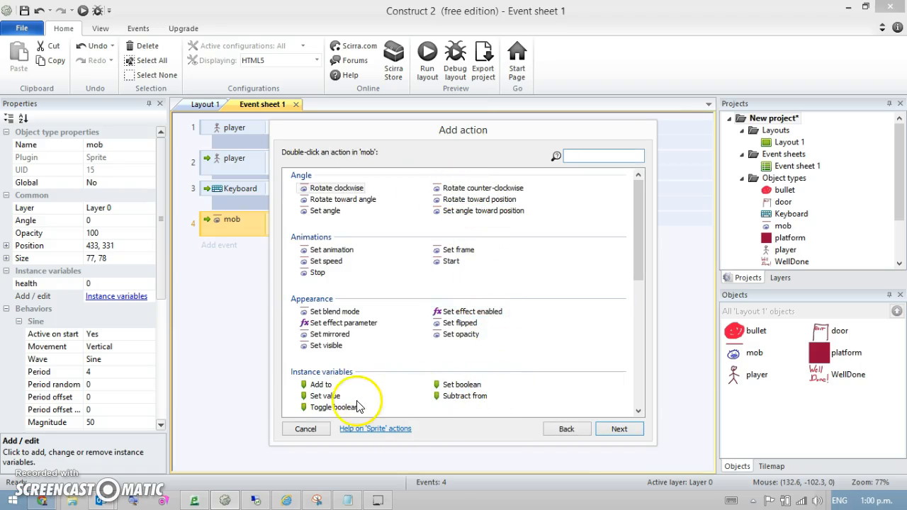
double_click(457, 396)
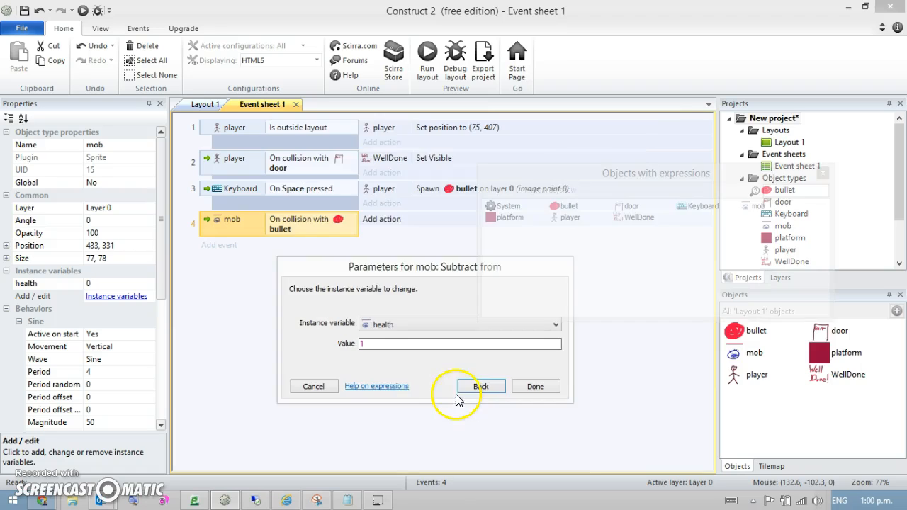
click(534, 389)
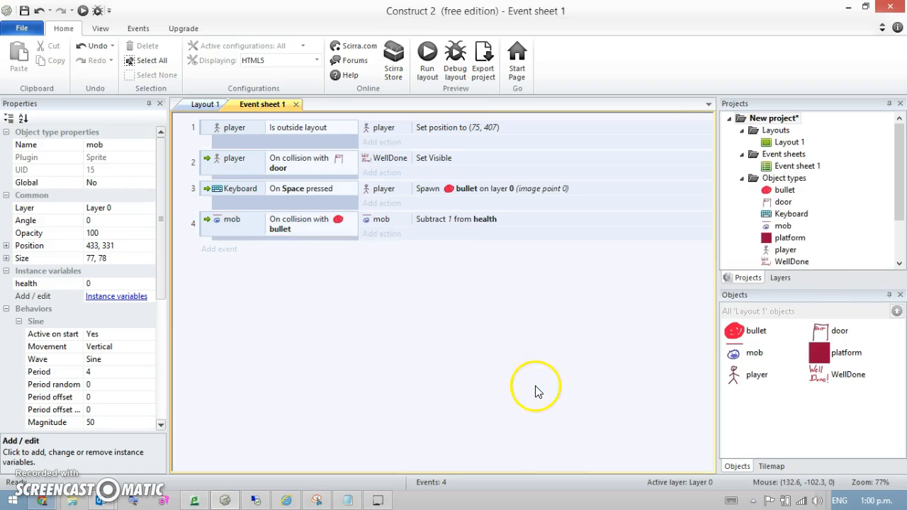
click(382, 234)
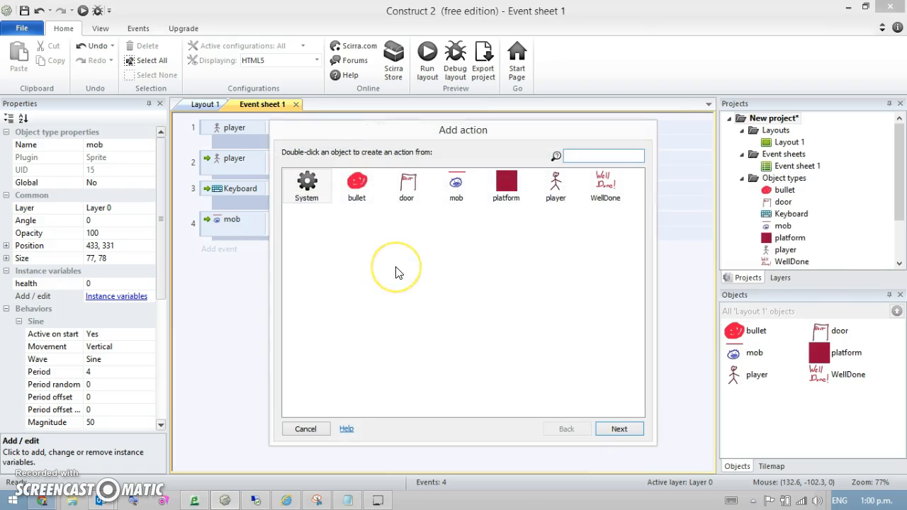
click(305, 429)
double_click(427, 221)
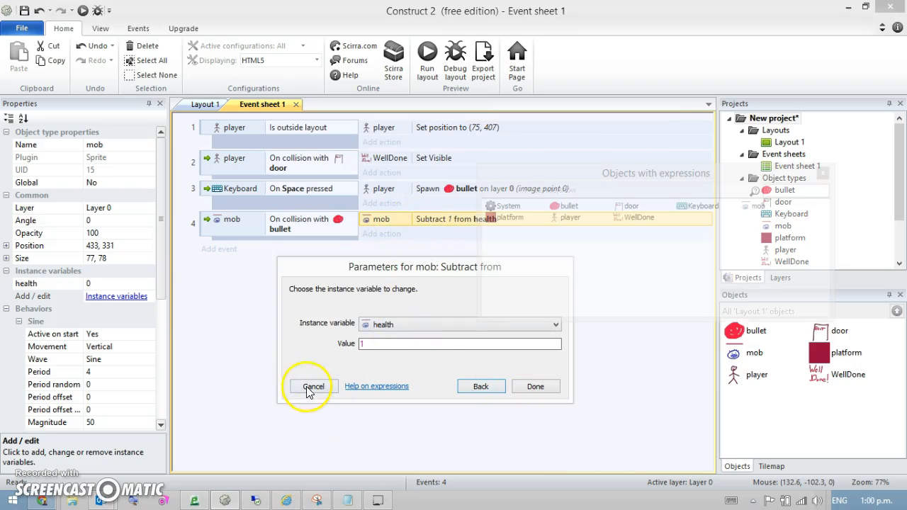
click(312, 387)
Replace the subtract action in the mob–bullet collision event with a mob action that adds 1 to health.
right_click(395, 227)
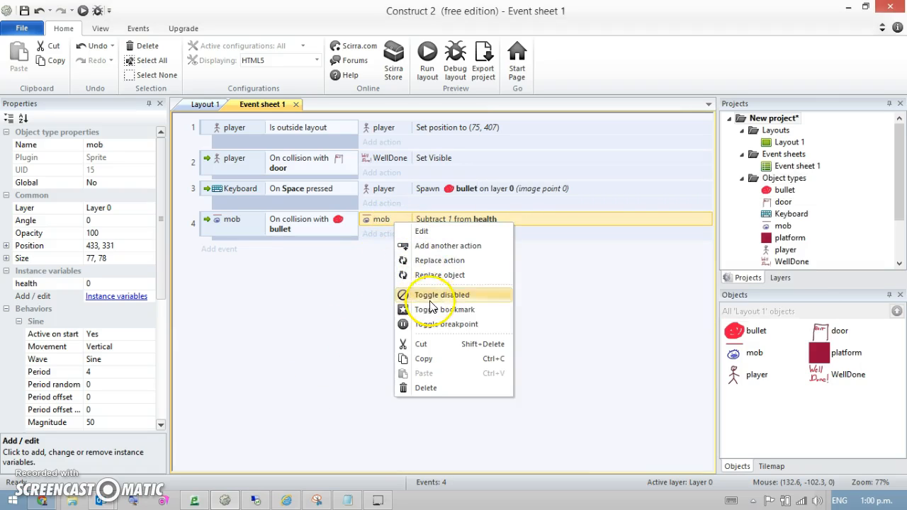
click(436, 267)
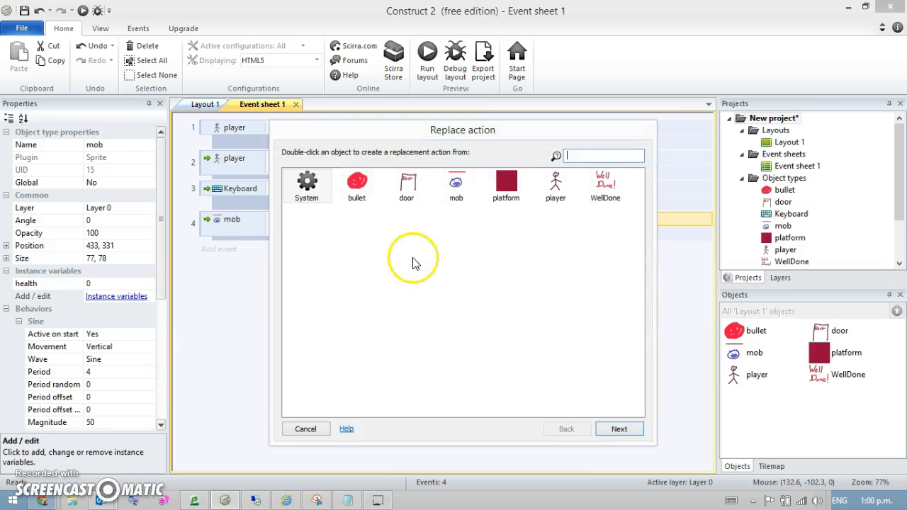
double_click(455, 190)
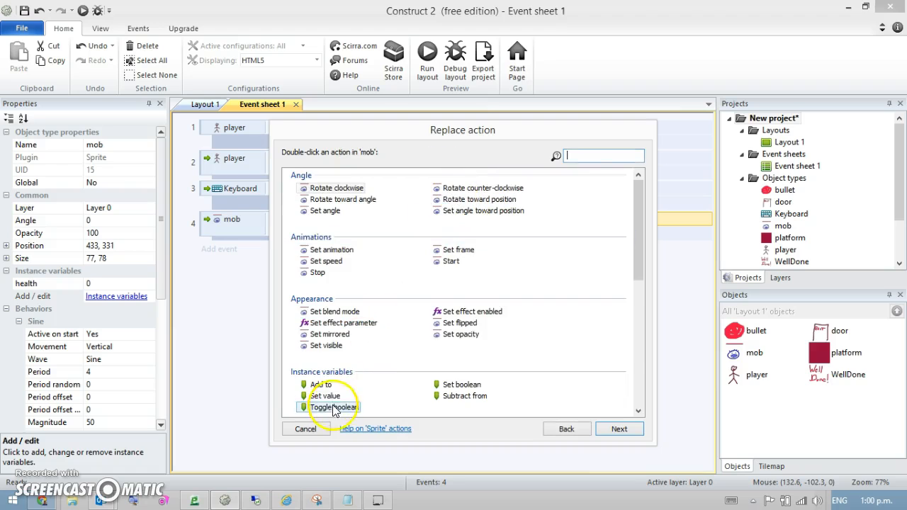
double_click(319, 385)
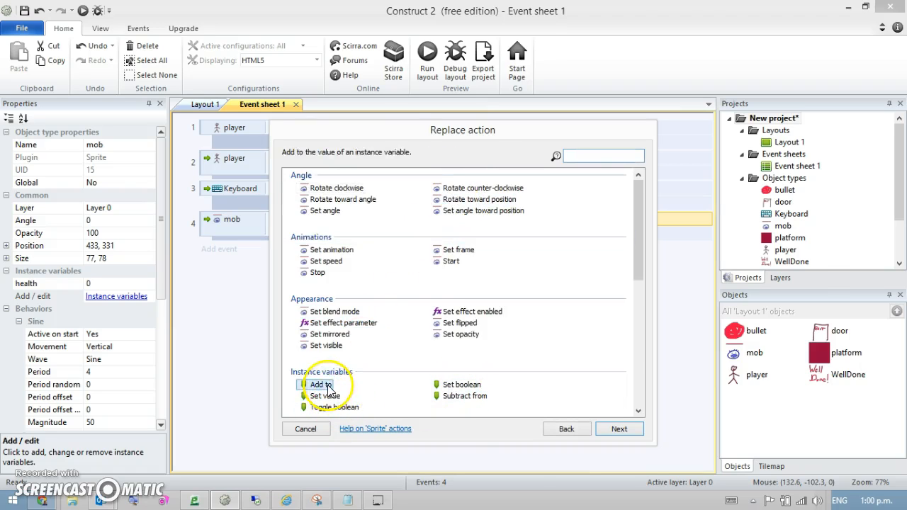
click(535, 387)
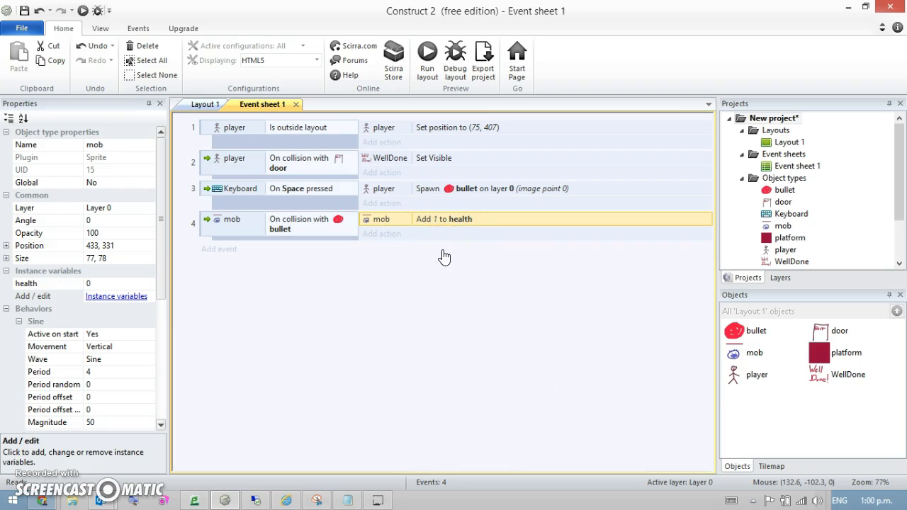
Add a Set frame action for mob to the bullet collision event, with frame number mob.health.
click(382, 234)
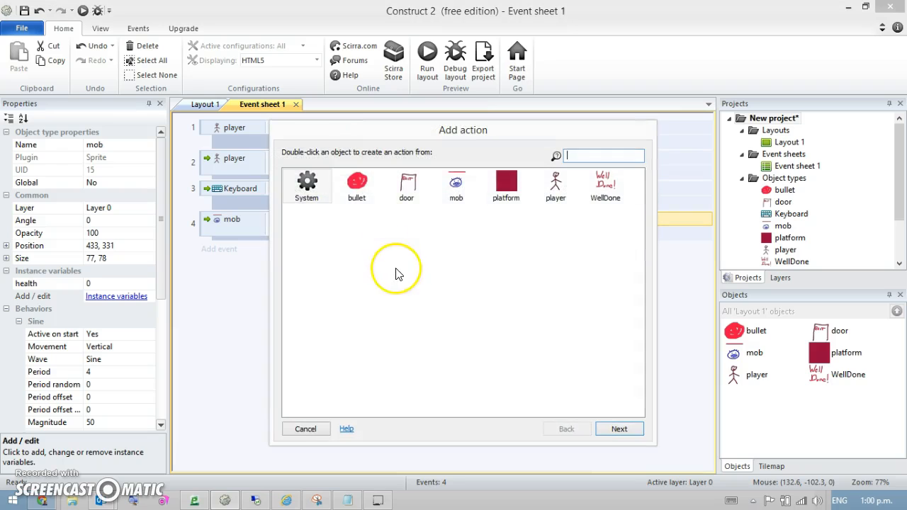
double_click(462, 195)
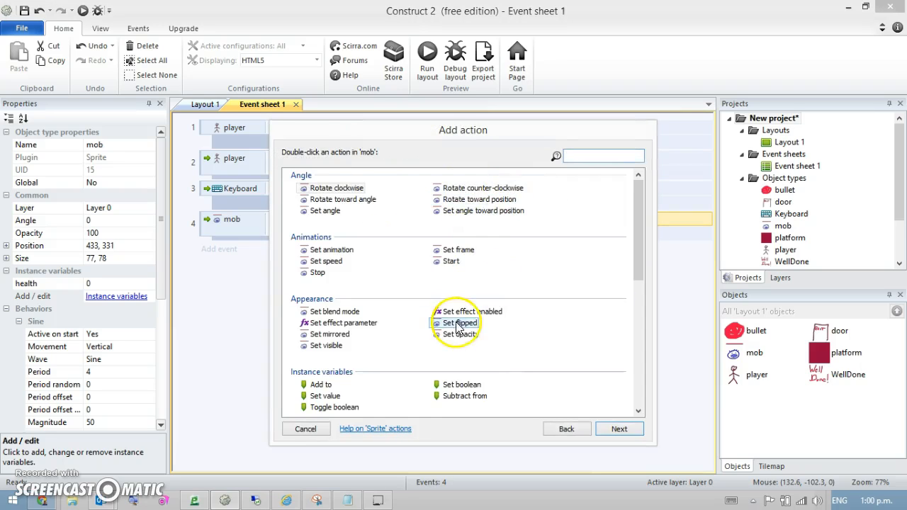
click(452, 251)
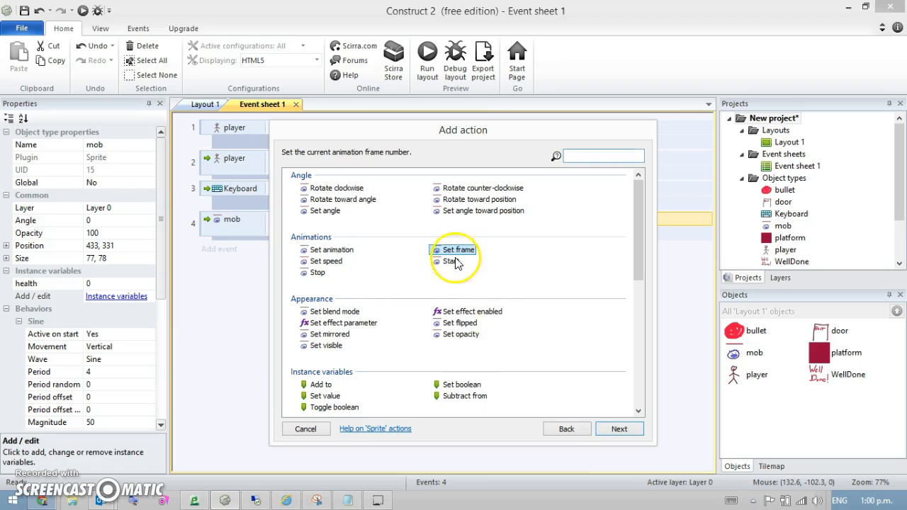
click(604, 428)
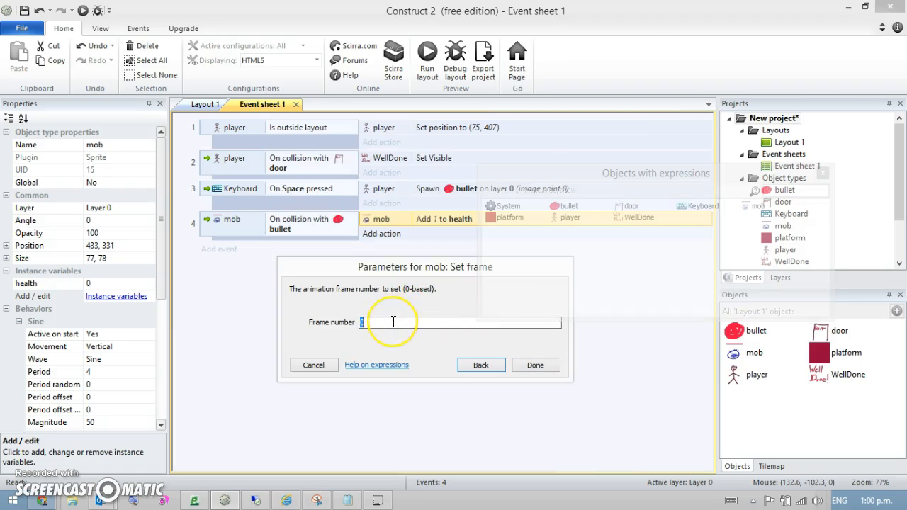
text(mob.)
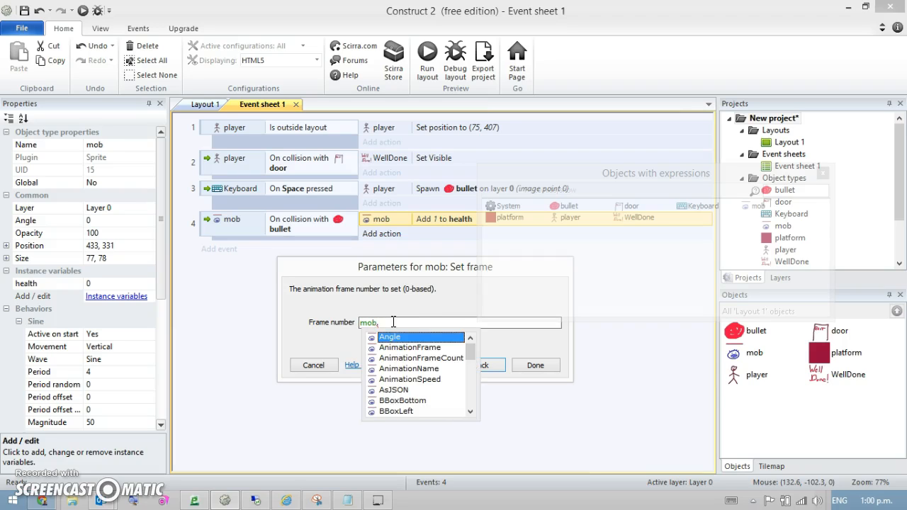
text(health)
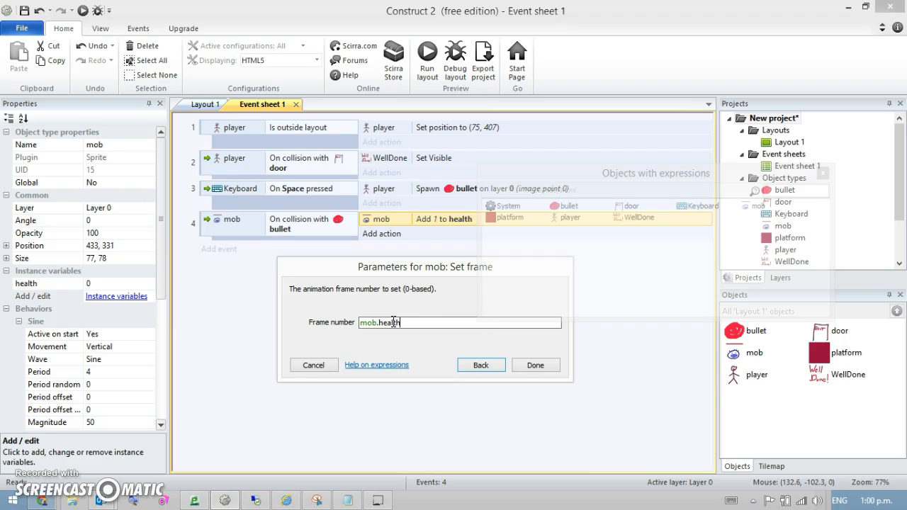
click(533, 366)
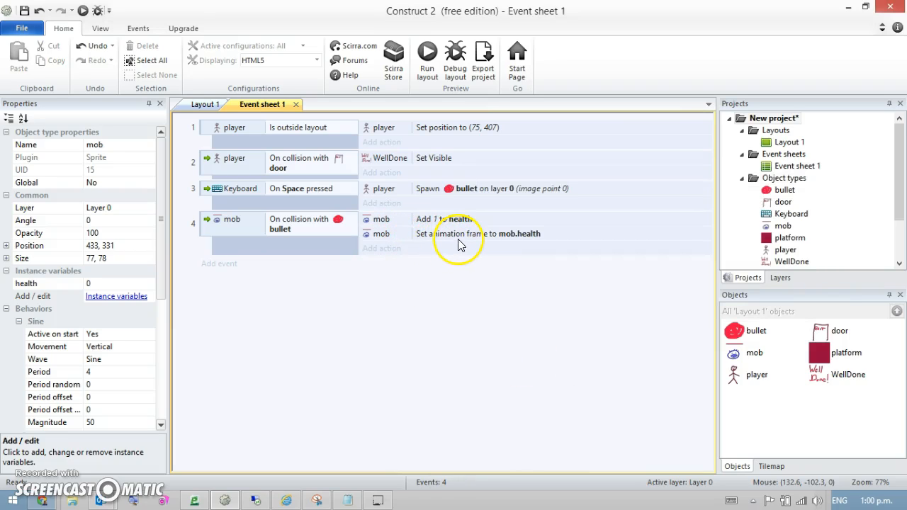
Set the speed of the mob's Default animation to 0 and close the image editor.
click(200, 105)
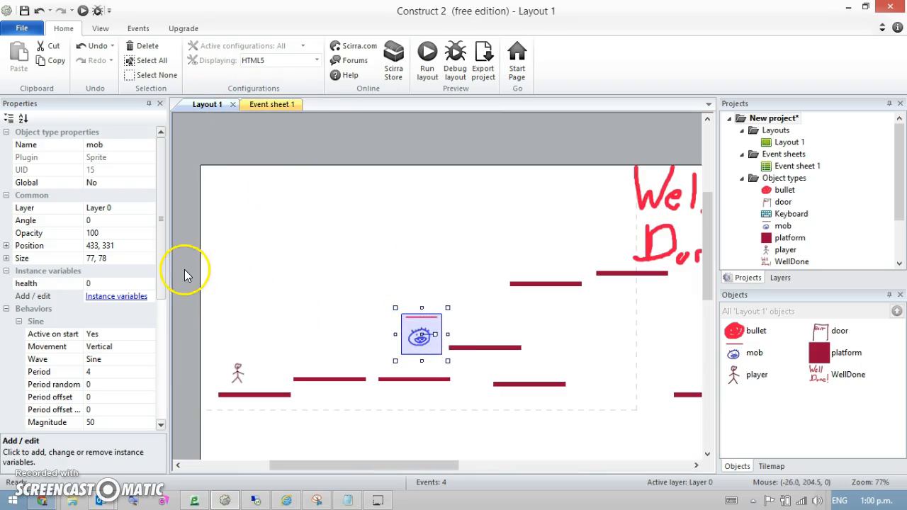
double_click(419, 347)
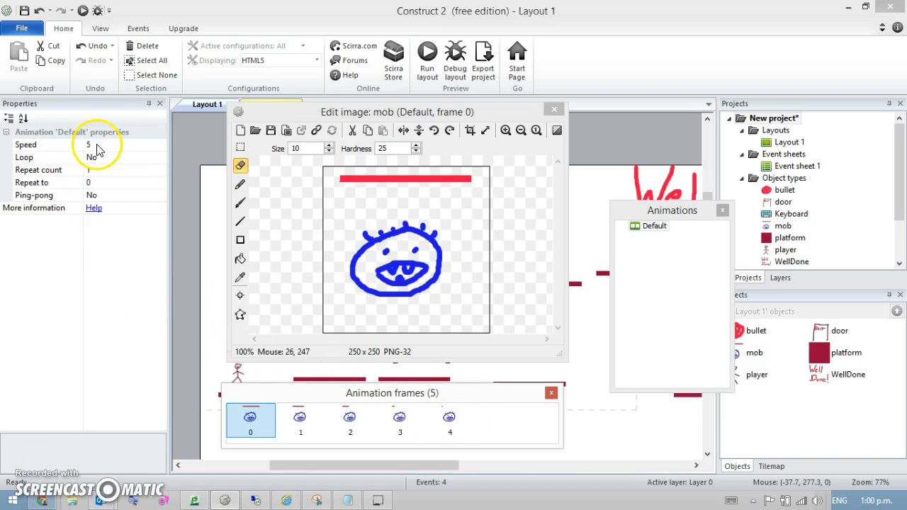
click(104, 147)
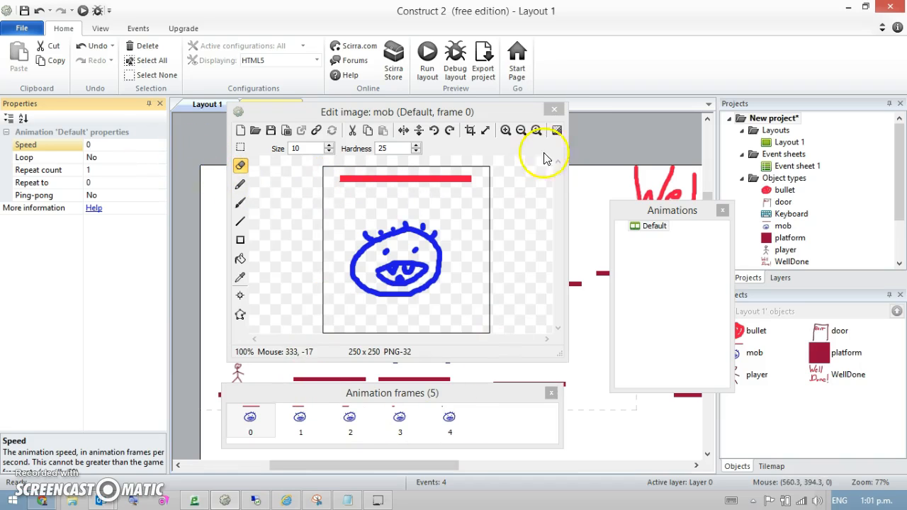
click(560, 111)
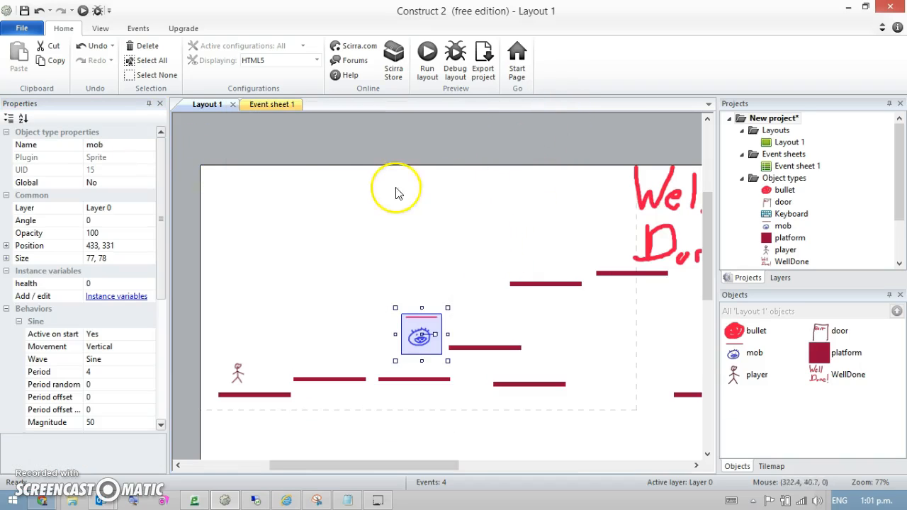
Run the layout from the event sheet and move the player onto the second platform while firing bullets at the mob.
click(270, 106)
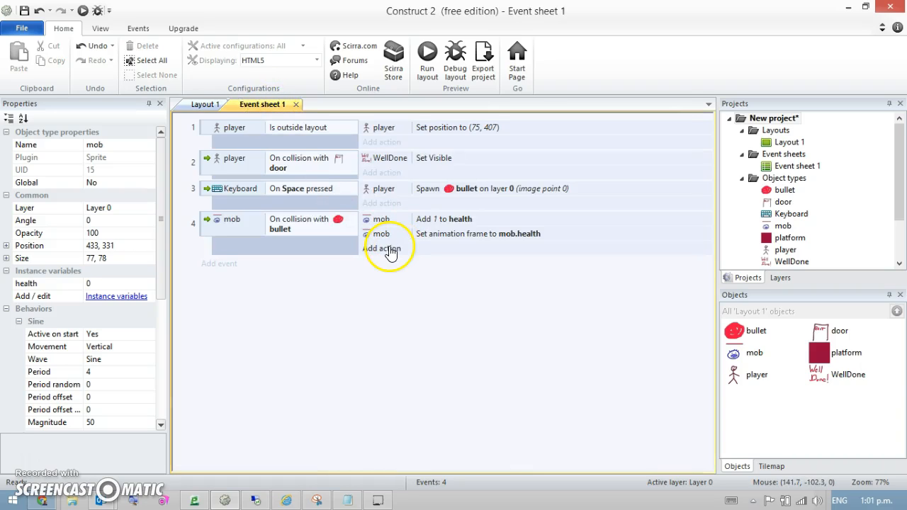
click(427, 67)
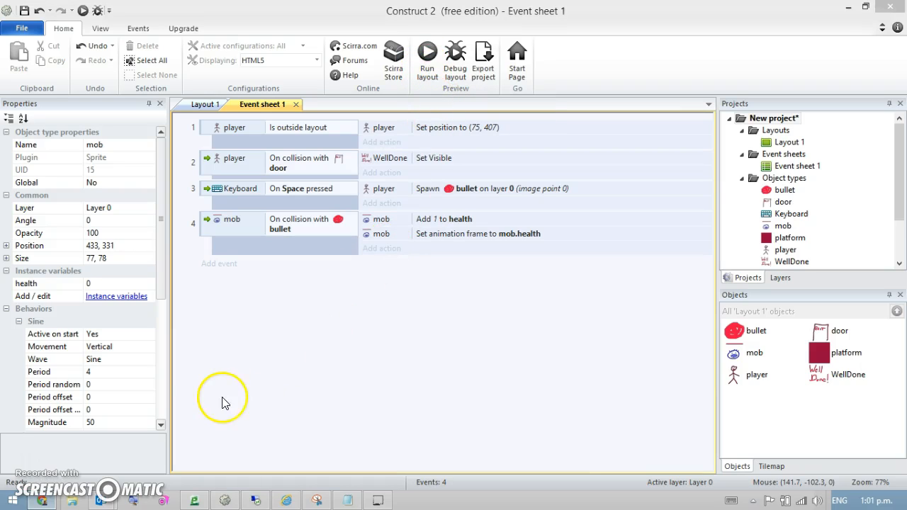
click(52, 496)
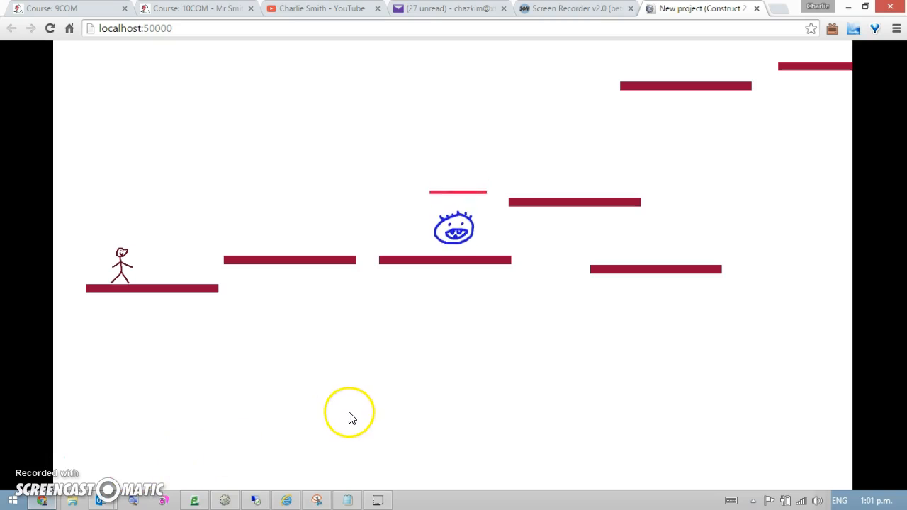
key(Up)
key(space)
key(space)
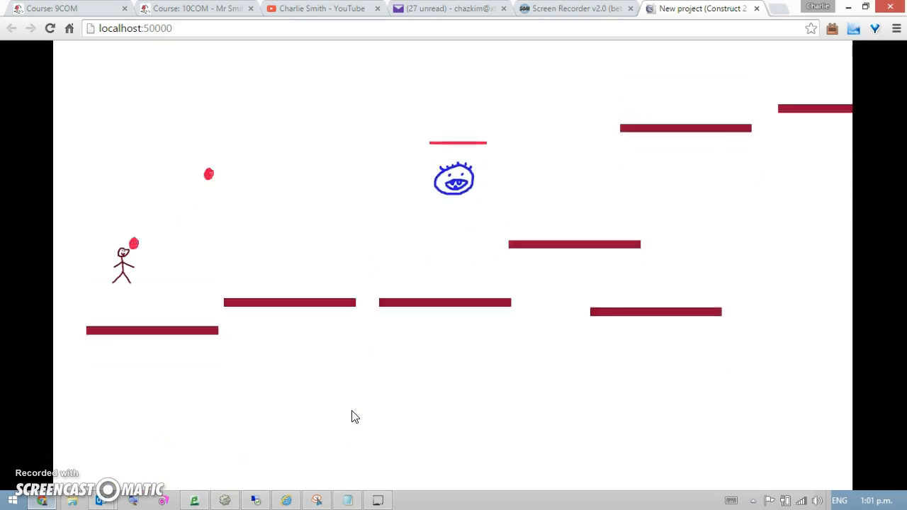
key(Up)
key(Right)
key(Up)
key(space)
key(Right)
key(Up)
key(Right)
key(Up)
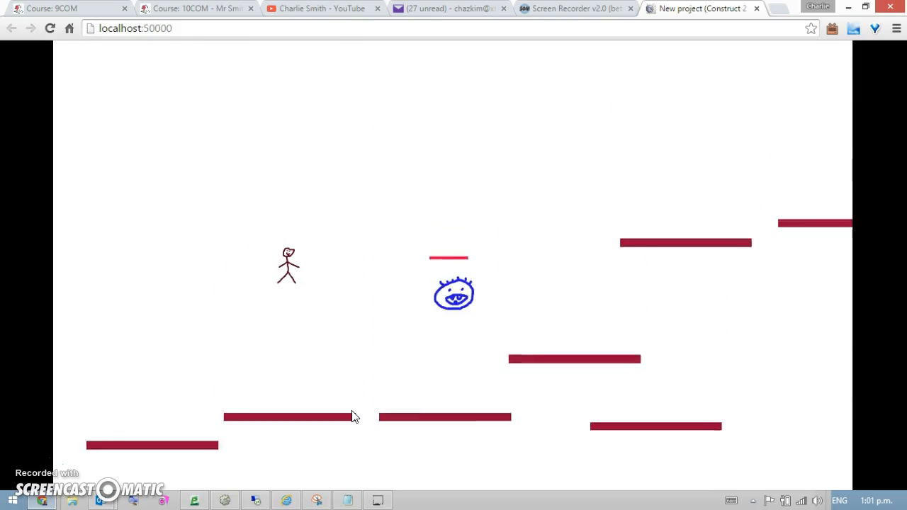
Jump and fire at the mob from the second platform to test its health bar, and return to Construct 2.
key(space)
key(Up)
key(space)
key(space)
key(Up)
key(space)
key(Up)
key(space)
key(Up)
key(space)
key(Up)
key(space)
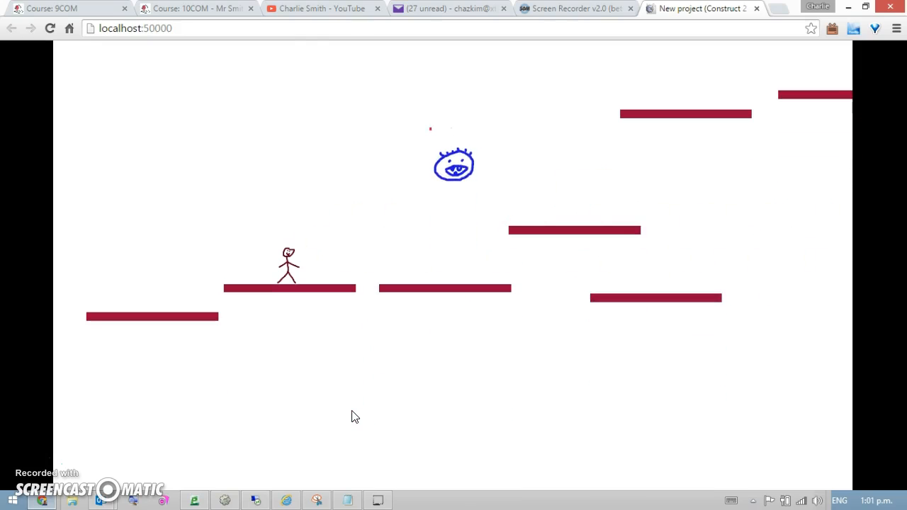
key(space)
key(space)
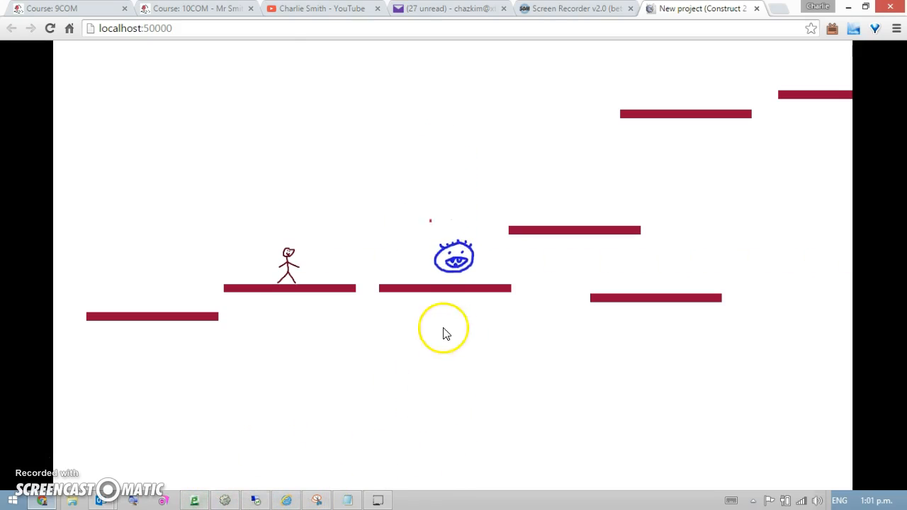
click(228, 499)
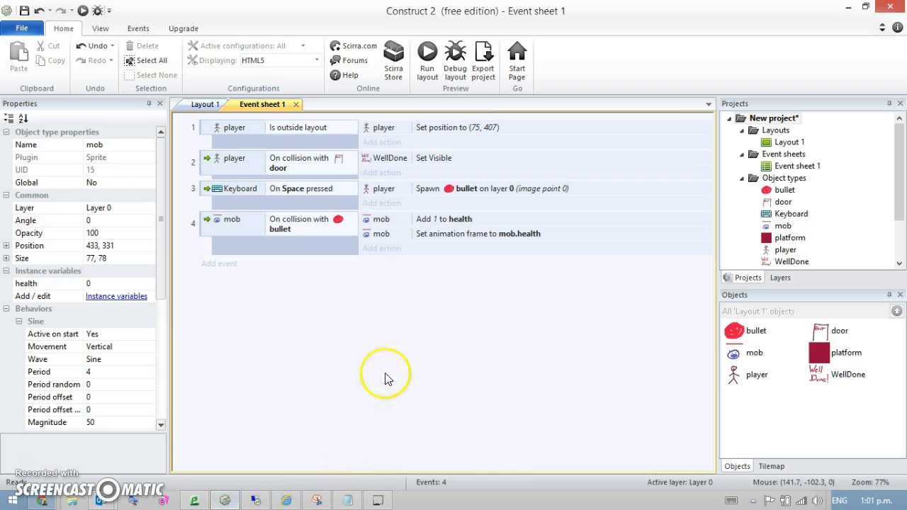
Add a Destroy action for bullet to the mob–bullet collision event.
click(389, 258)
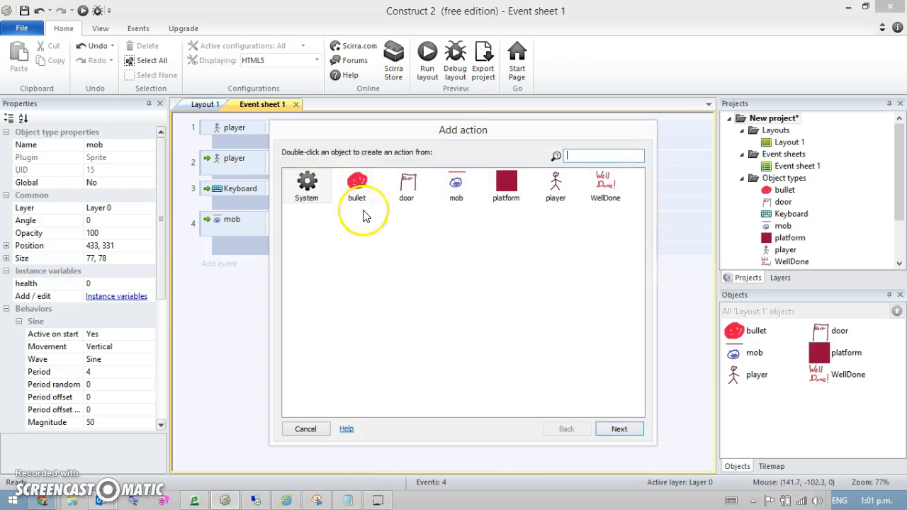
click(620, 428)
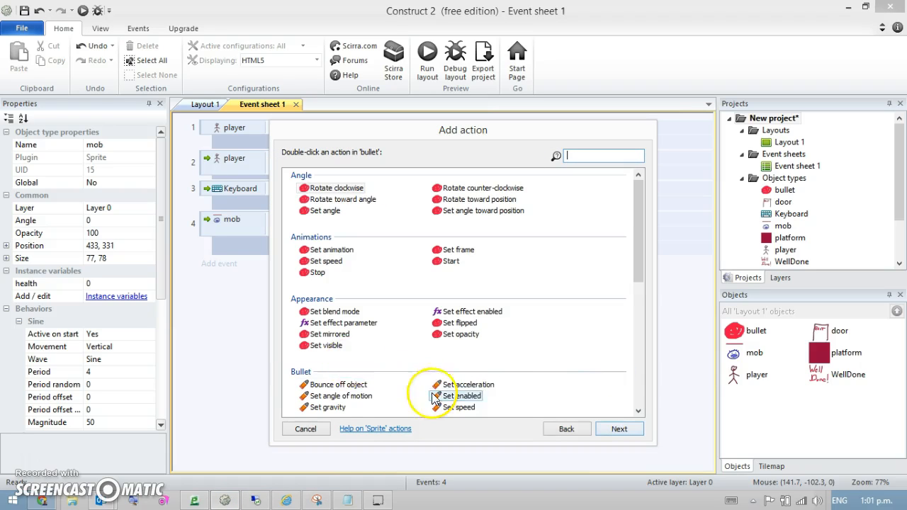
scroll(634, 379, down, 10)
click(316, 260)
click(617, 429)
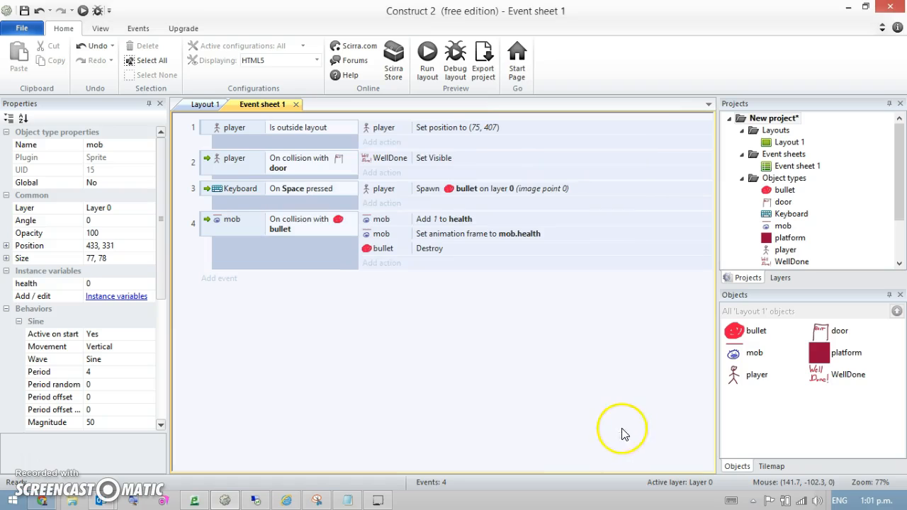
click(383, 270)
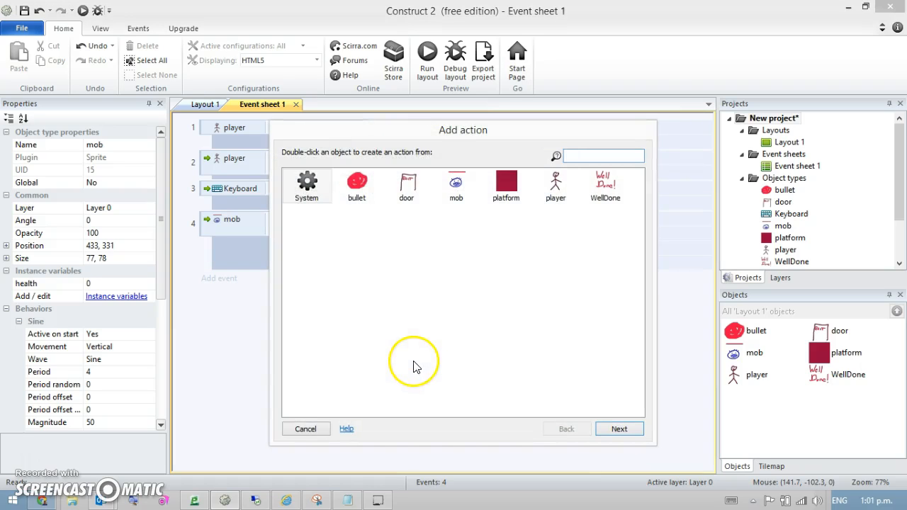
click(305, 429)
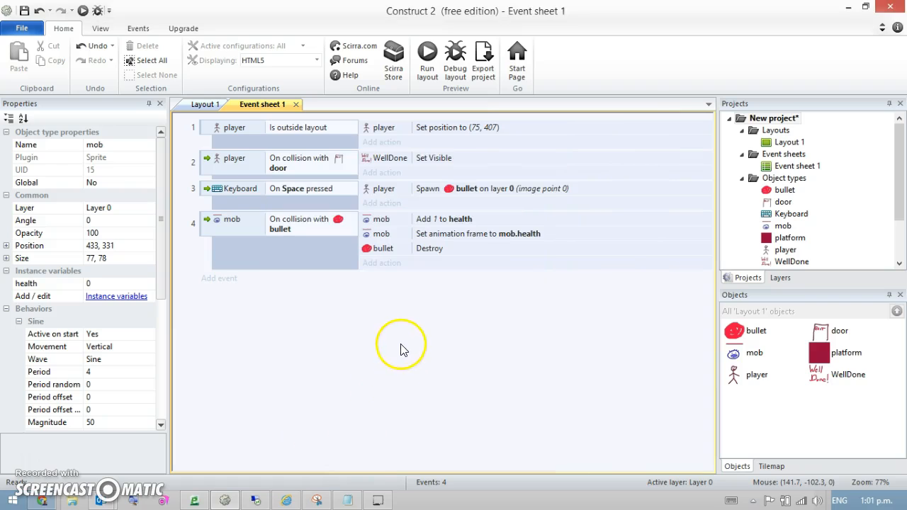
Add an event with a Compare instance variable condition for mob where health equals 5.
click(220, 279)
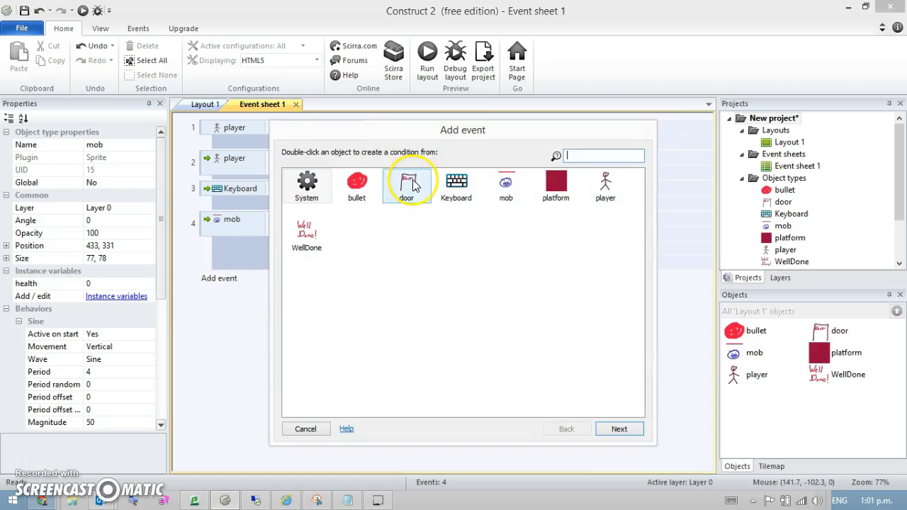
click(610, 429)
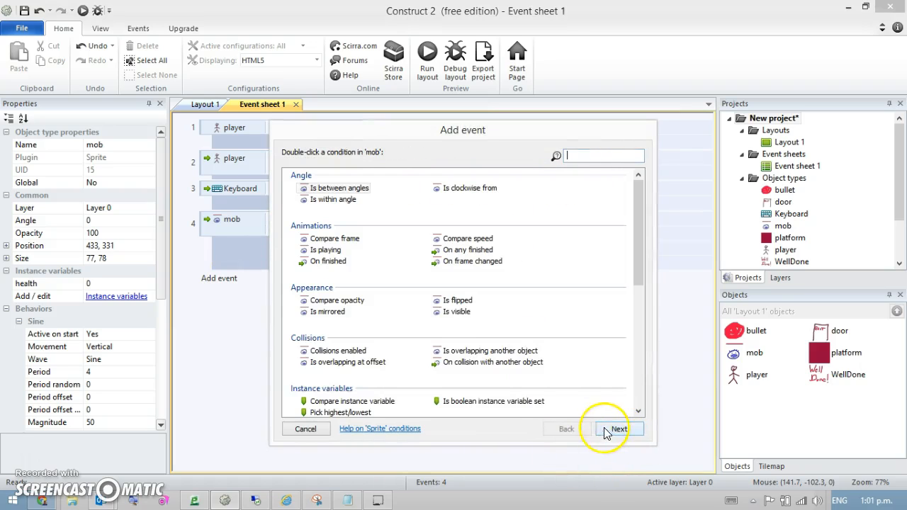
click(383, 402)
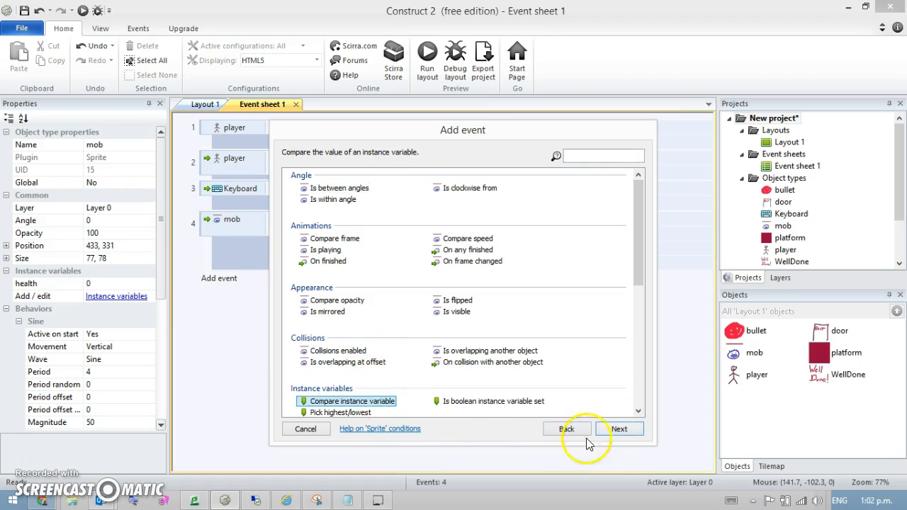
click(624, 430)
click(388, 365)
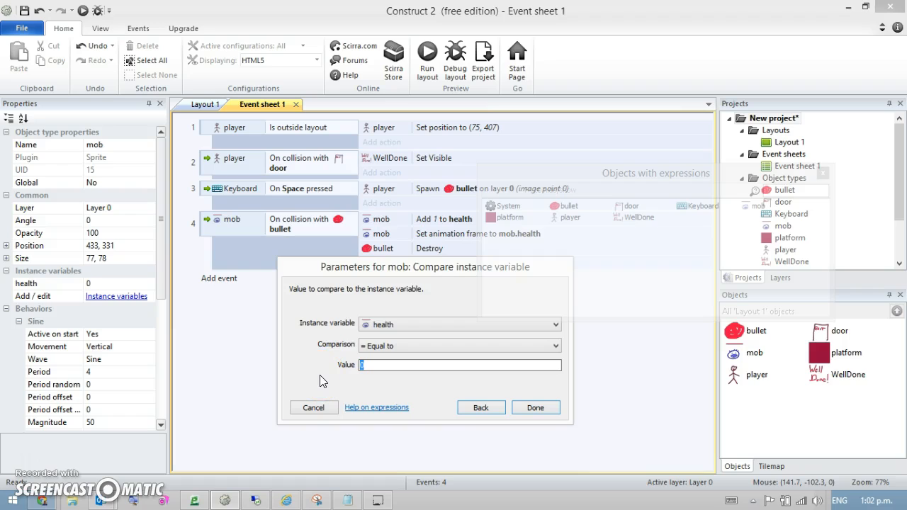
text(5)
click(547, 409)
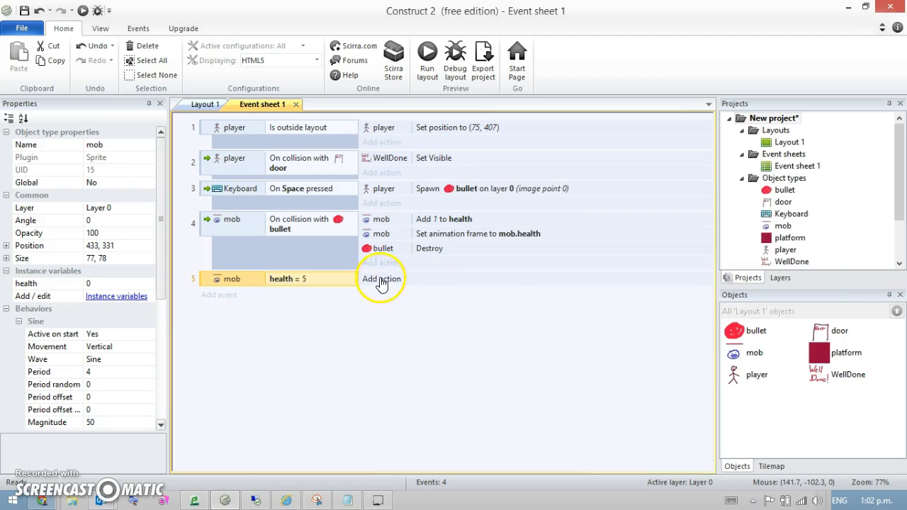
Add a Destroy action for mob to the health = 5 event.
click(381, 280)
click(358, 187)
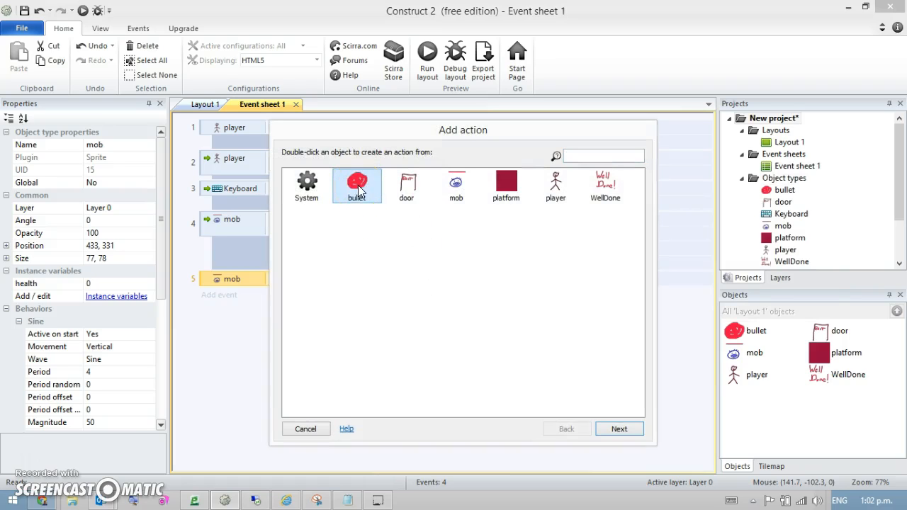
double_click(457, 186)
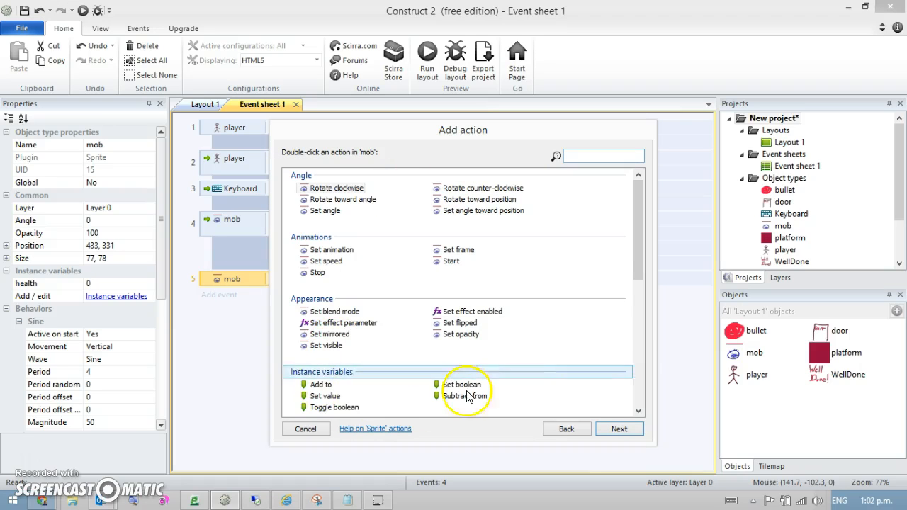
scroll(633, 360, down, 5)
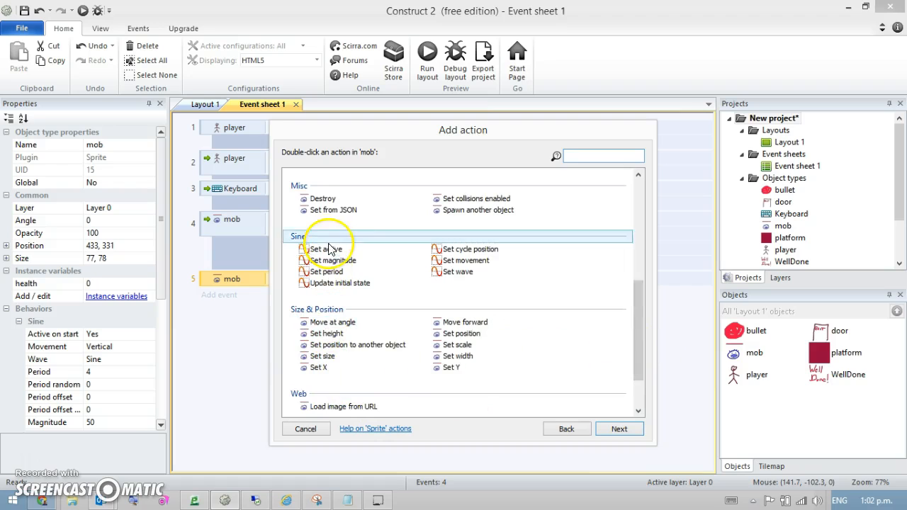
click(324, 200)
click(620, 430)
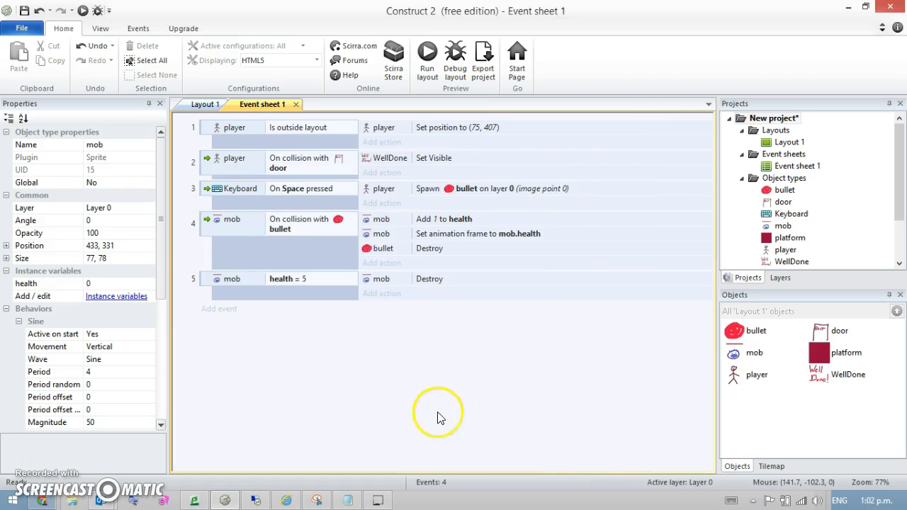
Run the layout and fire bullets at the mob to test whether it is destroyed after five hits.
click(424, 79)
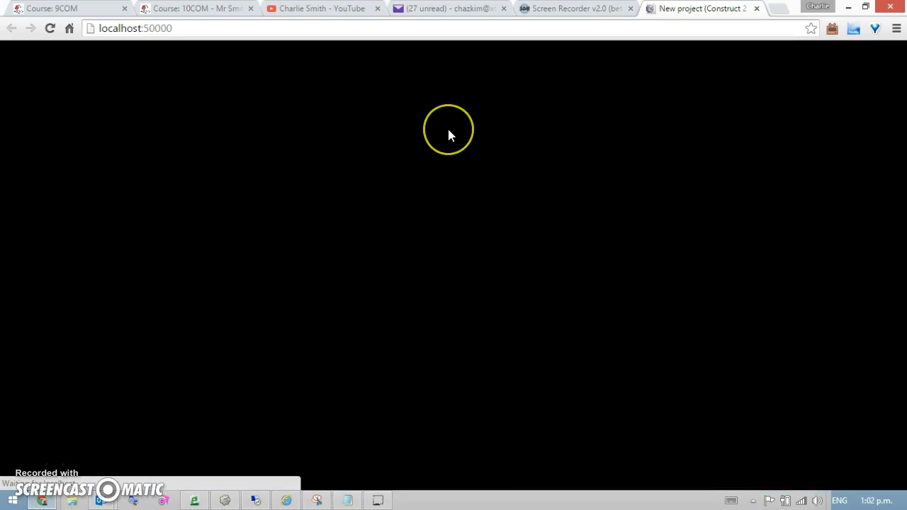
key(Up)
key(Right)
key(space)
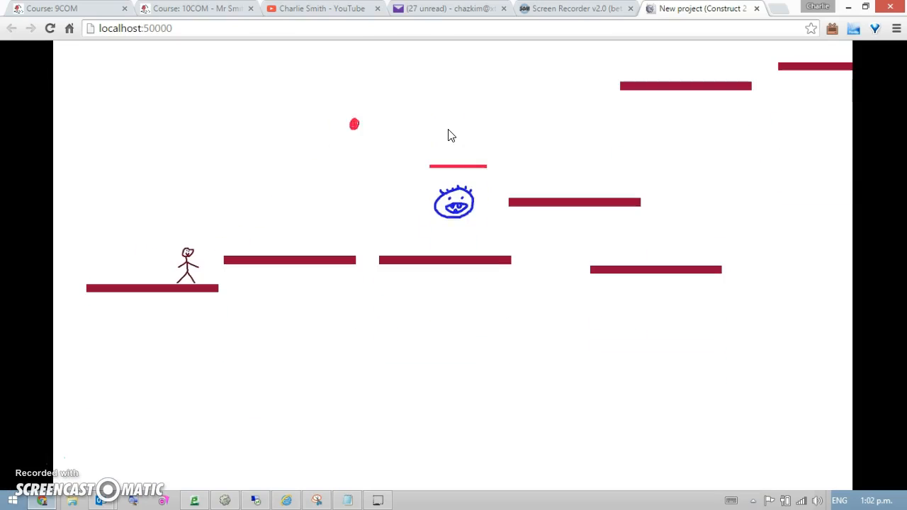
key(space)
key(Up)
key(Right)
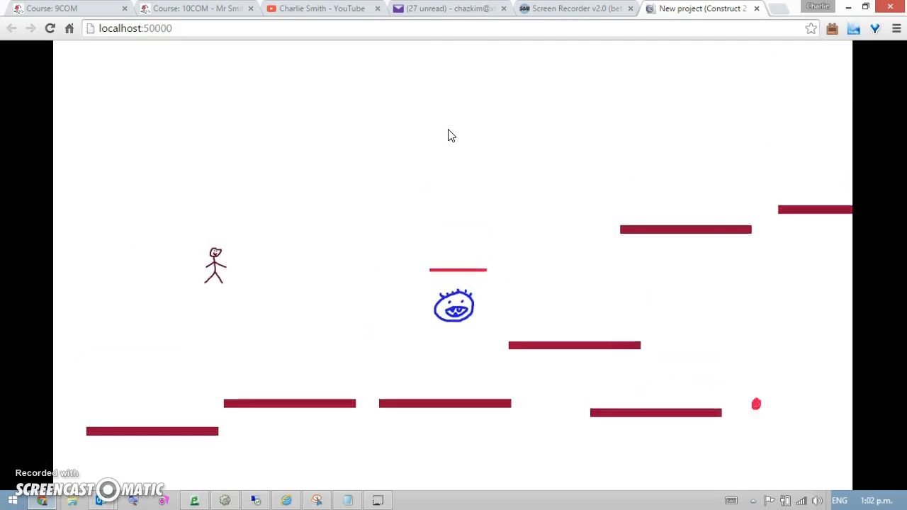
key(space)
key(space)
key(Up)
key(space)
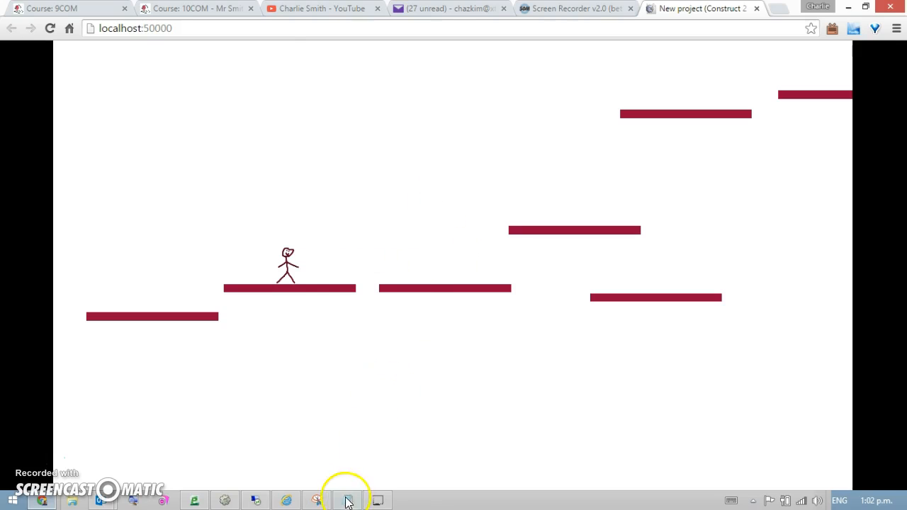
Return to Construct 2 and place three copies of the mob in Layout 1, one above the second platform and two above the higher platforms.
click(226, 500)
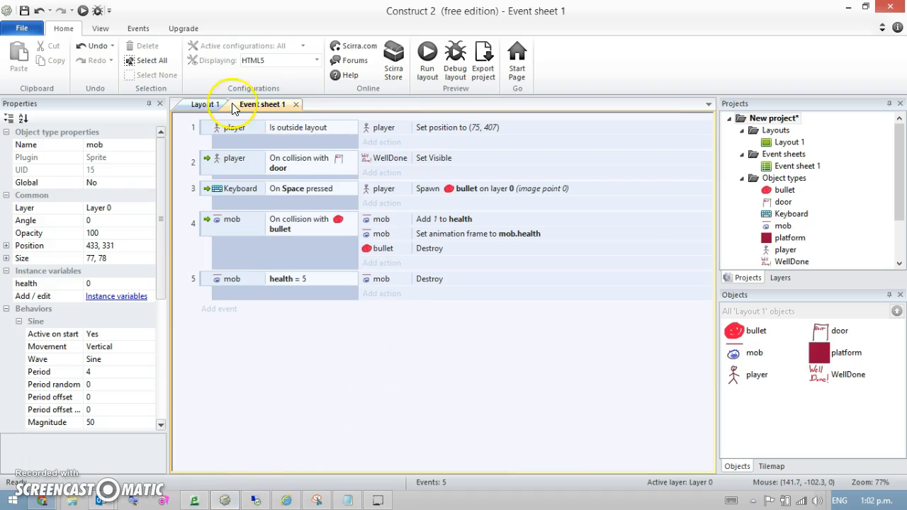
click(205, 105)
mouse_move(423, 339)
ctrl+mouse_down()
mouse_move(462, 275)
mouse_move(531, 227)
mouse_move(343, 358)
ctrl+mouse_up()
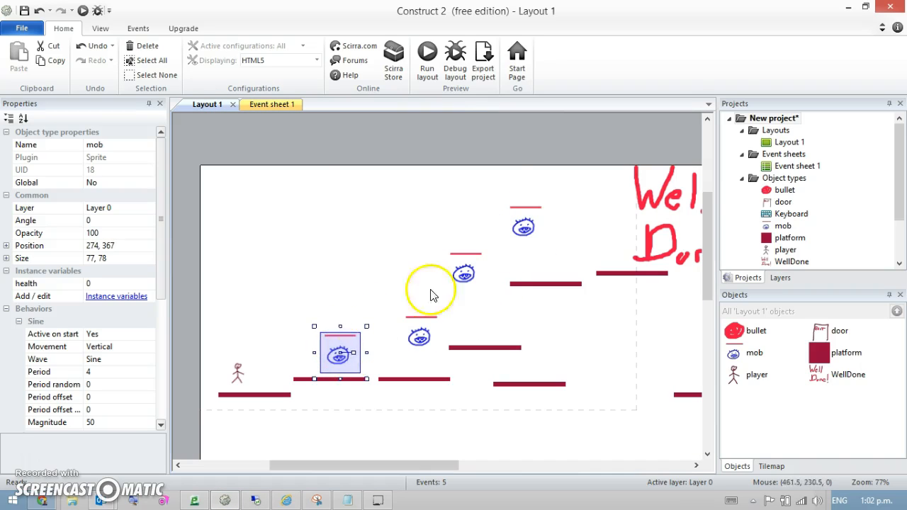
Run the layout and shoot at the nearest mobs from the first platform to test the copies' separate health bars.
click(427, 68)
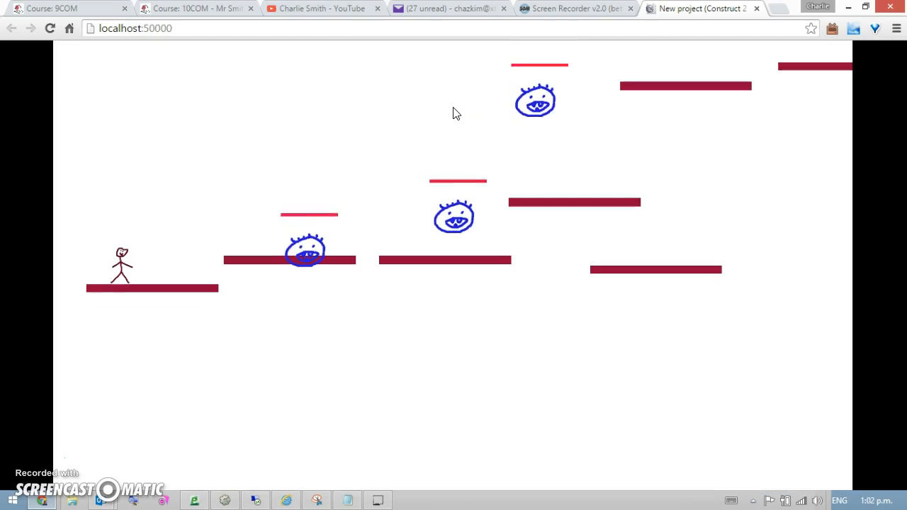
key(Right)
key(Up)
key(space)
key(Up)
key(space)
key(space)
key(space)
key(space)
key(Up)
key(space)
key(space)
key(Up)
key(space)
key(Up)
key(space)
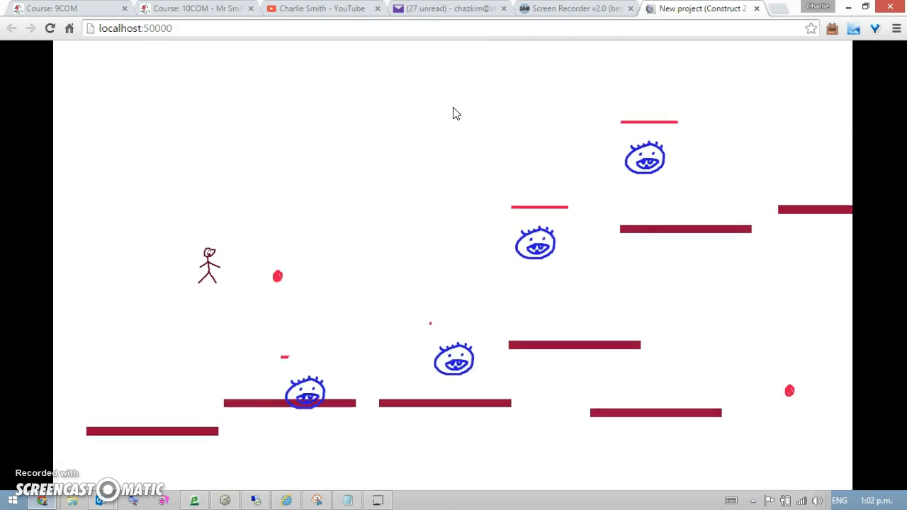
key(Up)
key(space)
key(space)
key(space)
key(Up)
key(space)
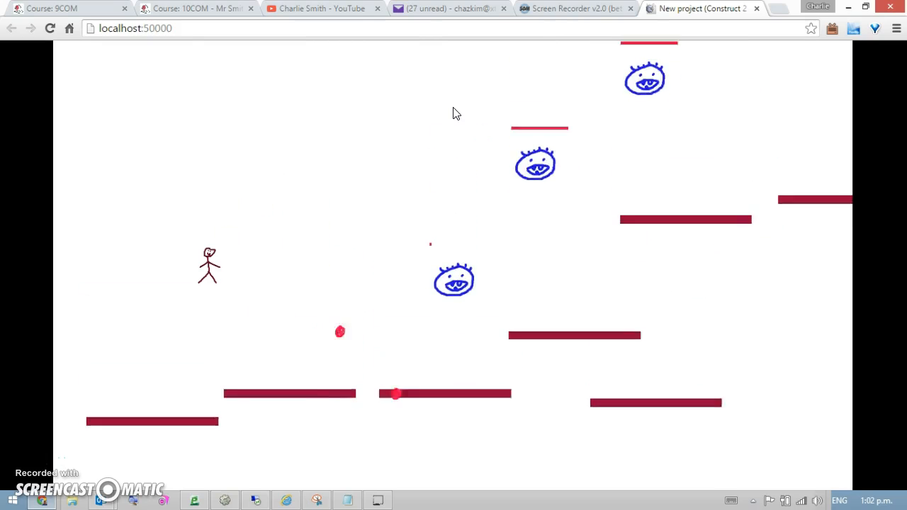
Advance the player to the third platform while shooting the remaining mobs, and return to Construct 2.
key(Right)
key(Up)
key(space)
key(space)
key(space)
key(Up)
key(space)
key(space)
key(Right)
key(space)
key(space)
key(space)
key(Up)
key(space)
key(space)
key(Right)
key(space)
key(space)
key(Up)
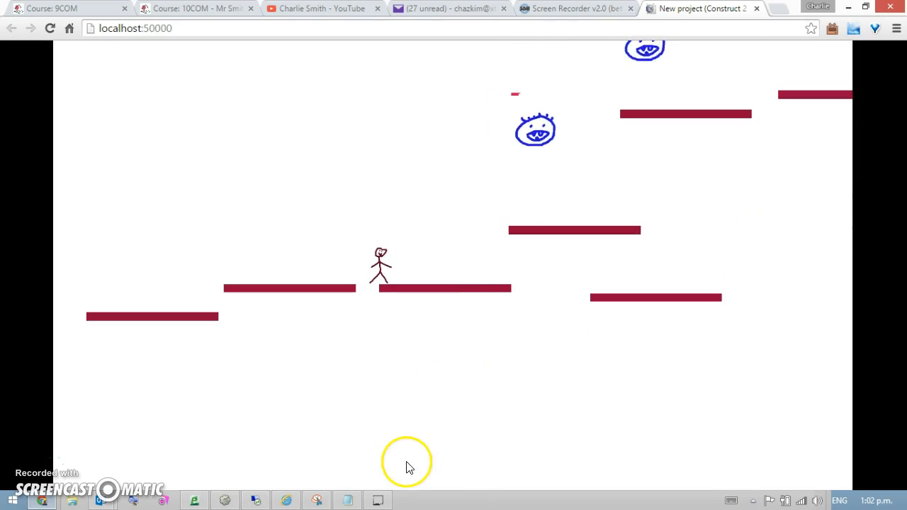
click(226, 501)
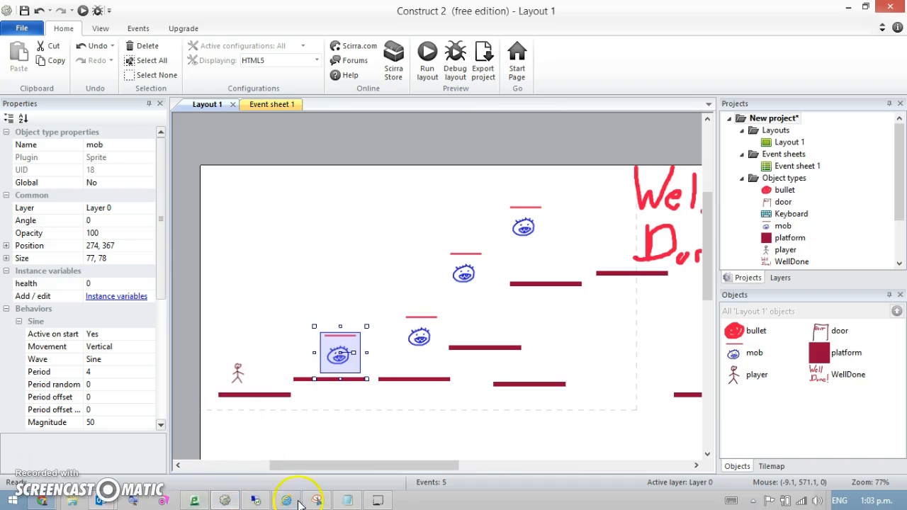